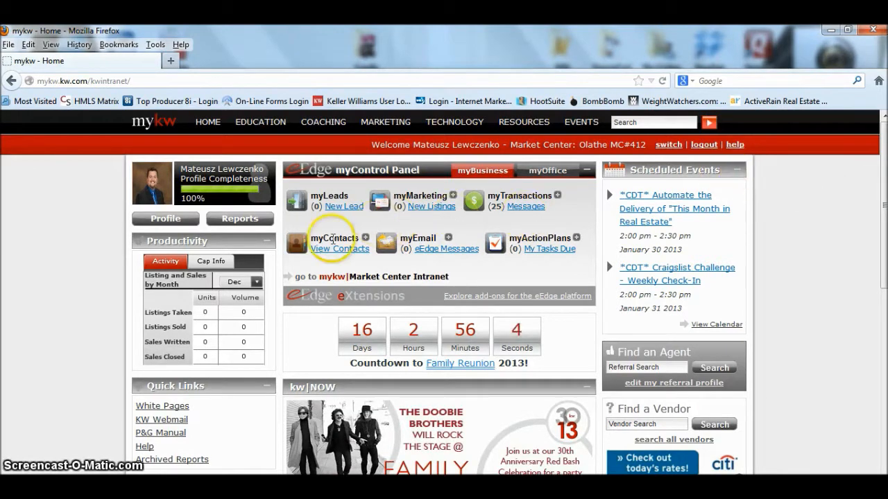
- Open the contacts list and show its advanced search fields
{"action": "left_click", "coordinate": [294, 248]}
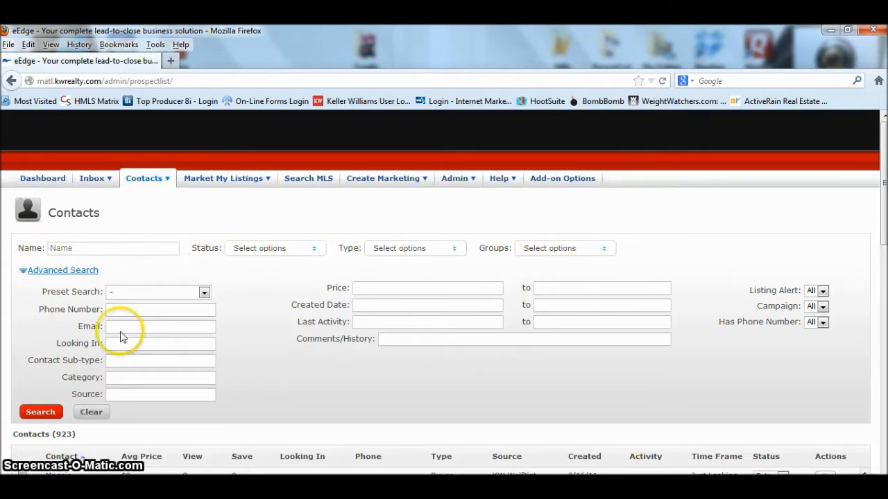
{"action": "left_click", "coordinate": [41, 272]}
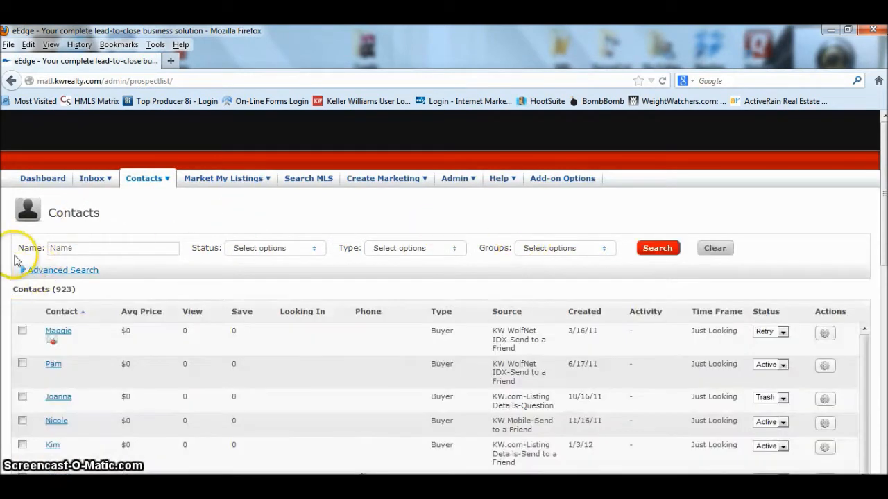
{"action": "left_click", "coordinate": [72, 276]}
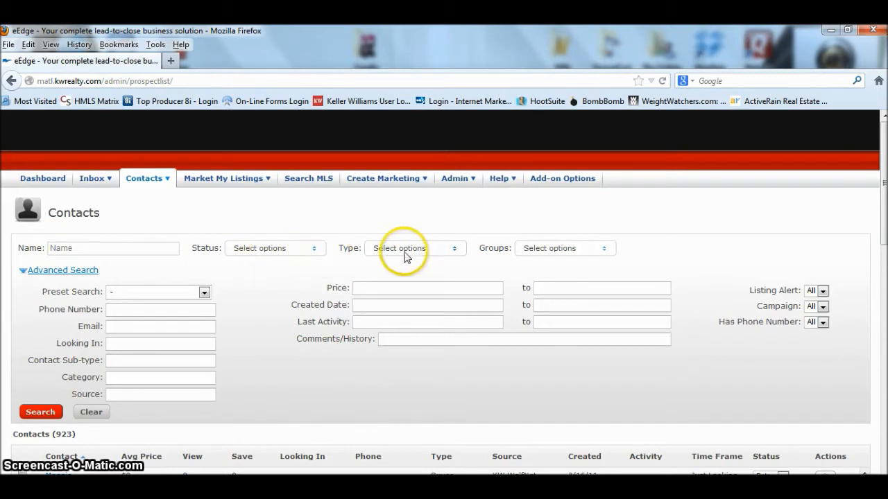
- Examine the Status, Type and Groups filter options available for searching the contacts
{"action": "left_click", "coordinate": [316, 251]}
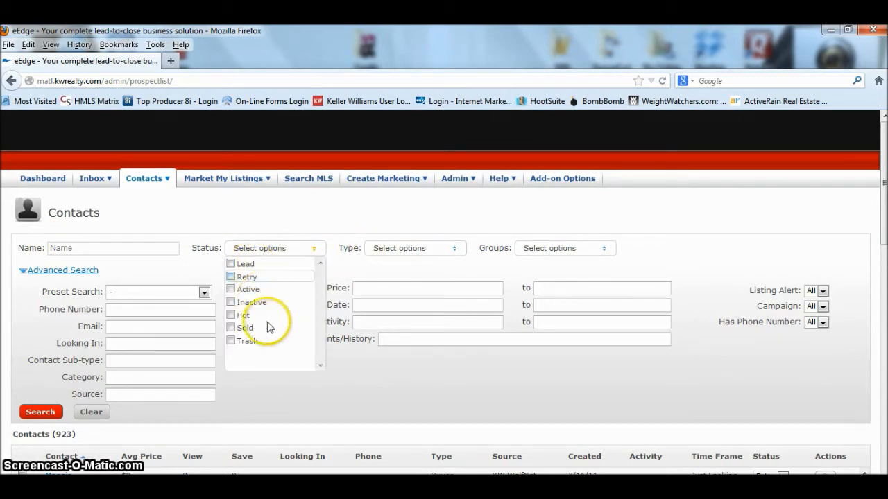
{"action": "left_click", "coordinate": [453, 250]}
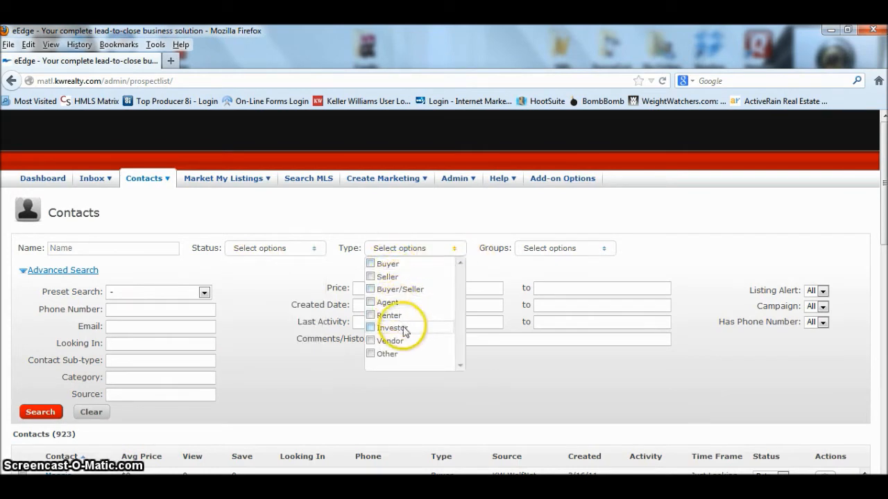
{"action": "left_click", "coordinate": [602, 250]}
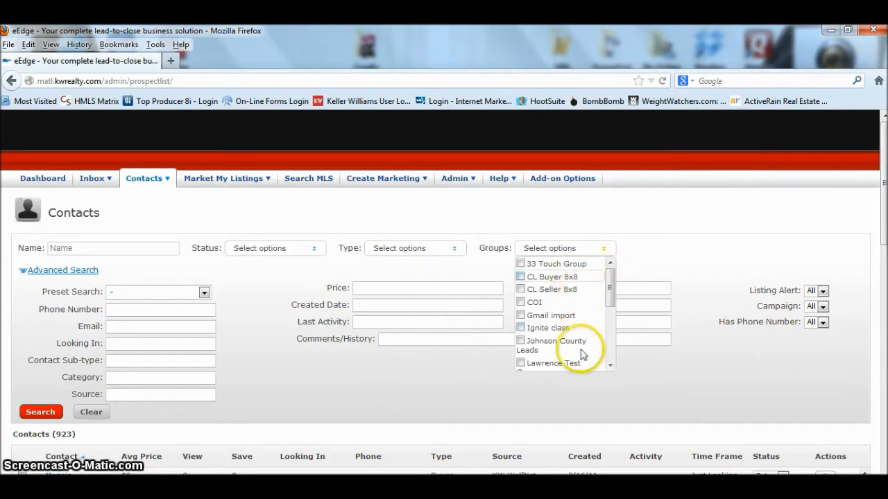
{"action": "scroll", "coordinate": [563, 288], "scroll_direction": "down", "scroll_amount": 1}
{"action": "scroll", "coordinate": [563, 288], "scroll_direction": "down", "scroll_amount": 4}
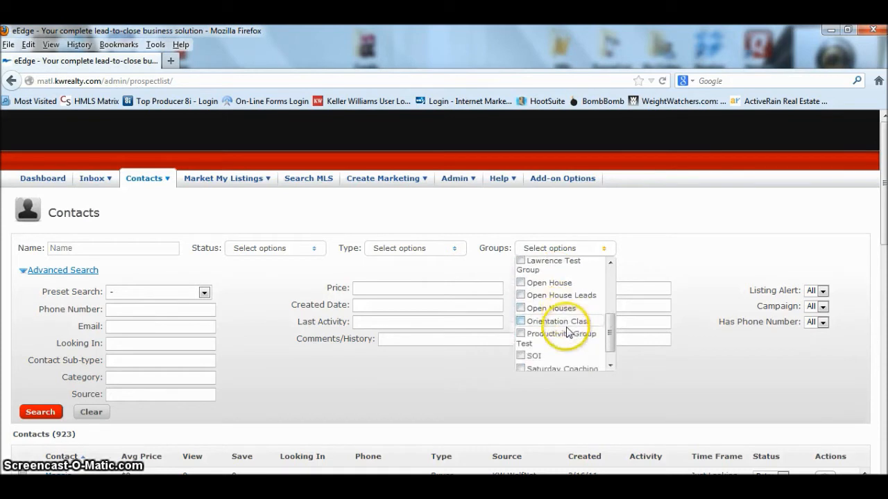
{"action": "scroll", "coordinate": [570, 319], "scroll_direction": "up", "scroll_amount": 5}
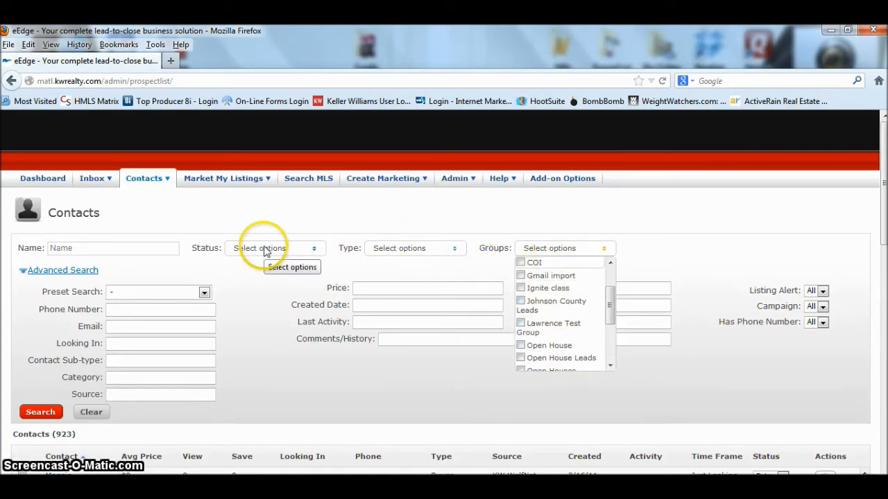
{"action": "left_click", "coordinate": [307, 251]}
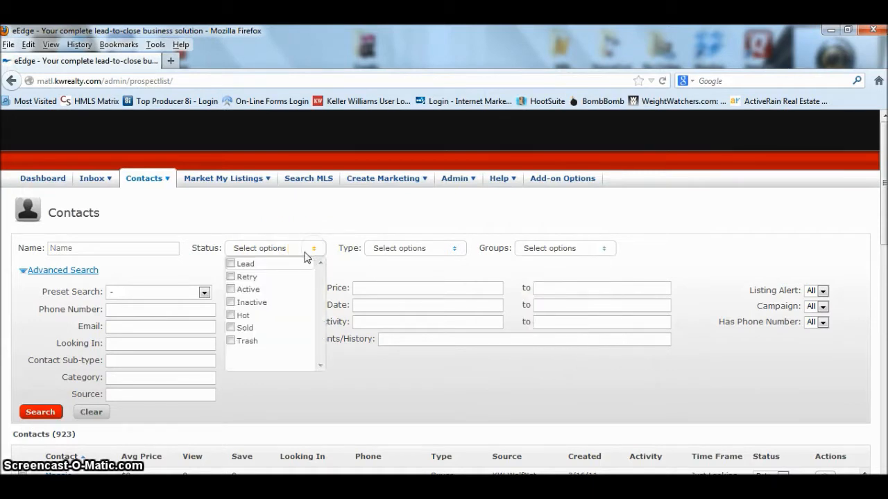
{"action": "left_click", "coordinate": [456, 249]}
{"action": "left_click", "coordinate": [302, 216]}
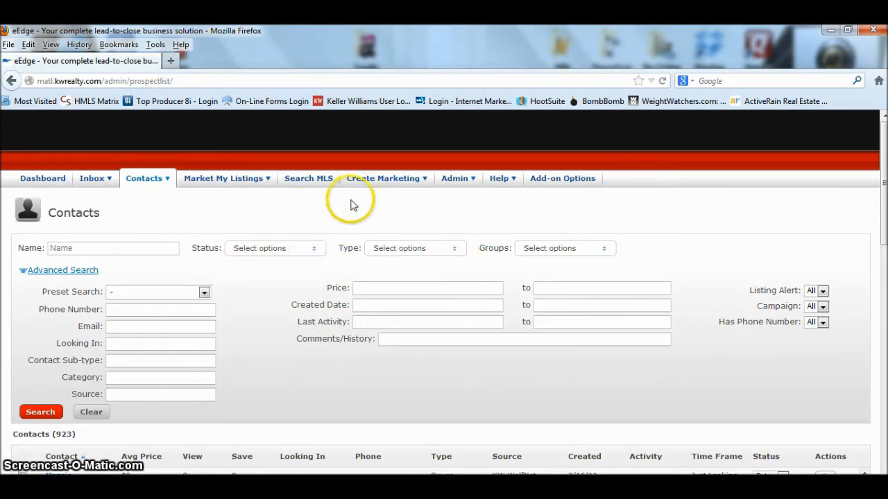
- Open a blank form for adding a new contact
{"action": "left_click", "coordinate": [139, 180]}
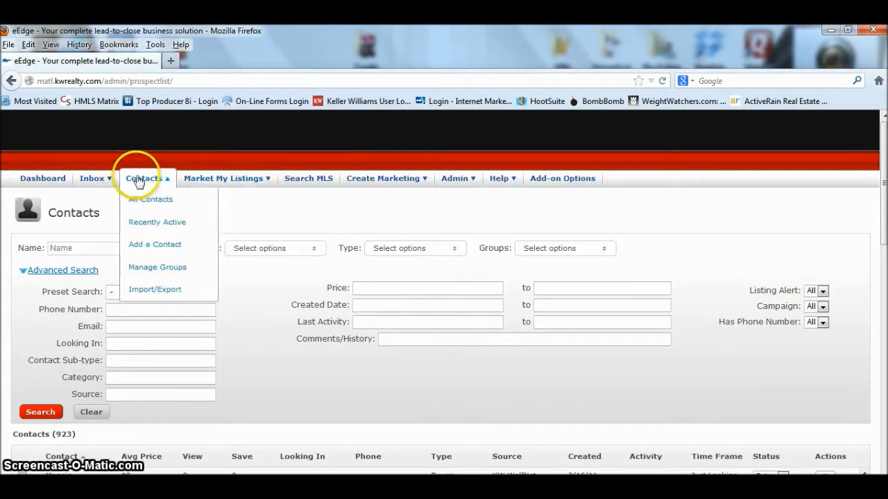
{"action": "left_click", "coordinate": [165, 251]}
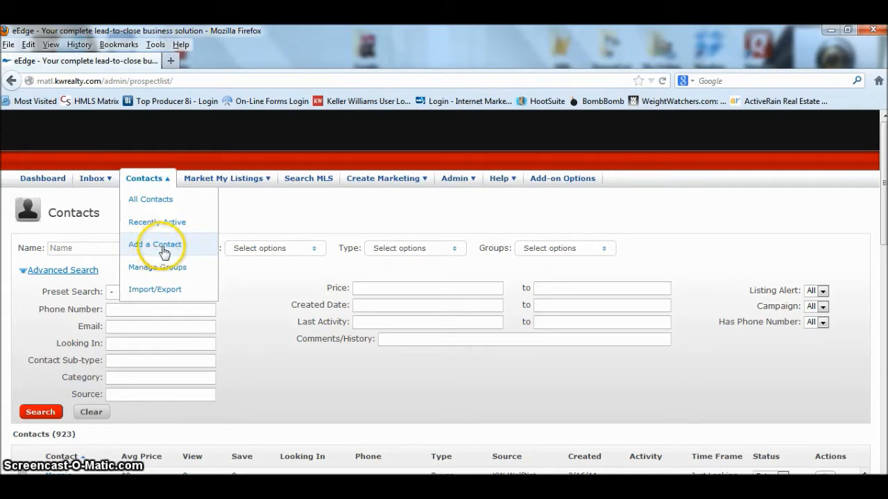
{"action": "left_click", "coordinate": [164, 248]}
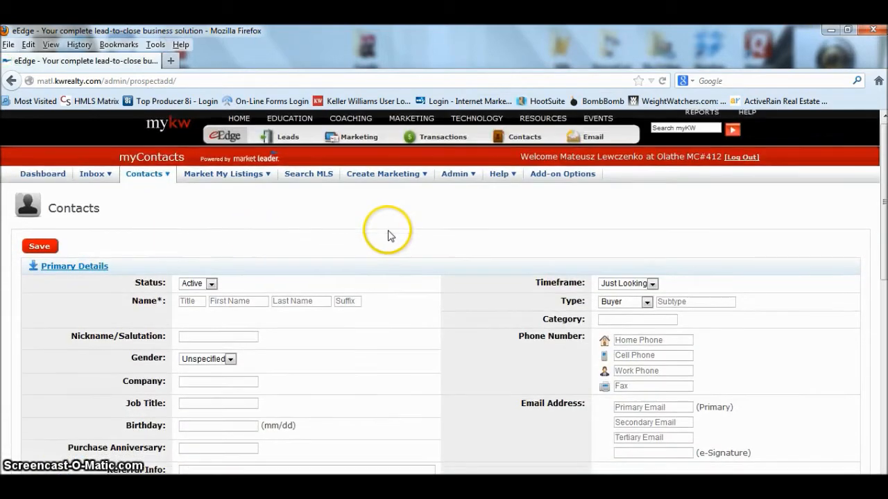
- Set the new contact's status to Active and enter the contact's first and last name
{"action": "scroll", "coordinate": [312, 246], "scroll_direction": "down", "scroll_amount": 1}
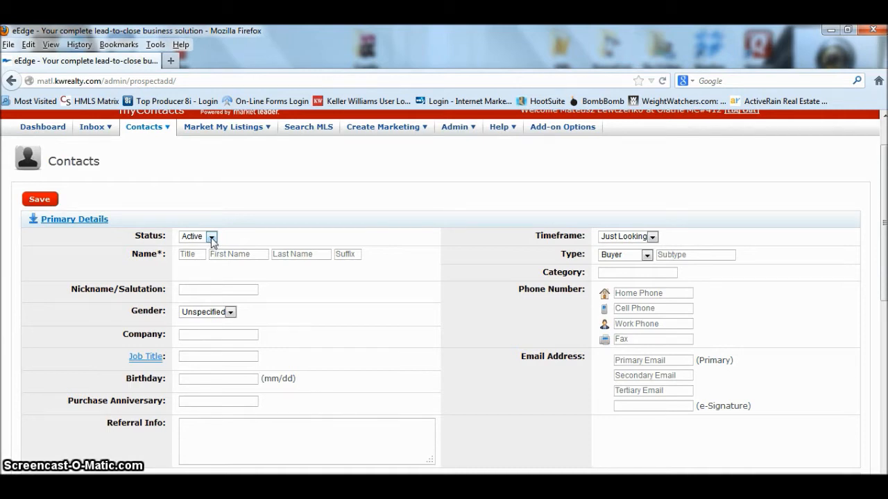
{"action": "left_click", "coordinate": [212, 238]}
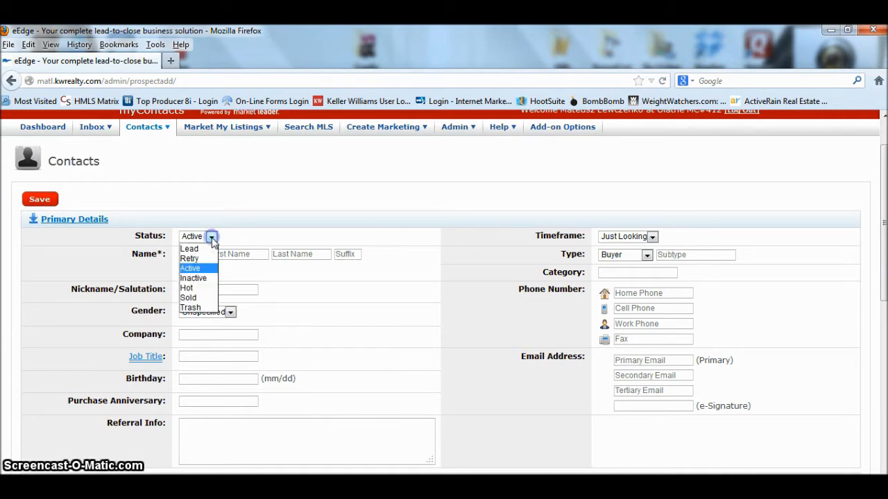
{"action": "left_click", "coordinate": [191, 268]}
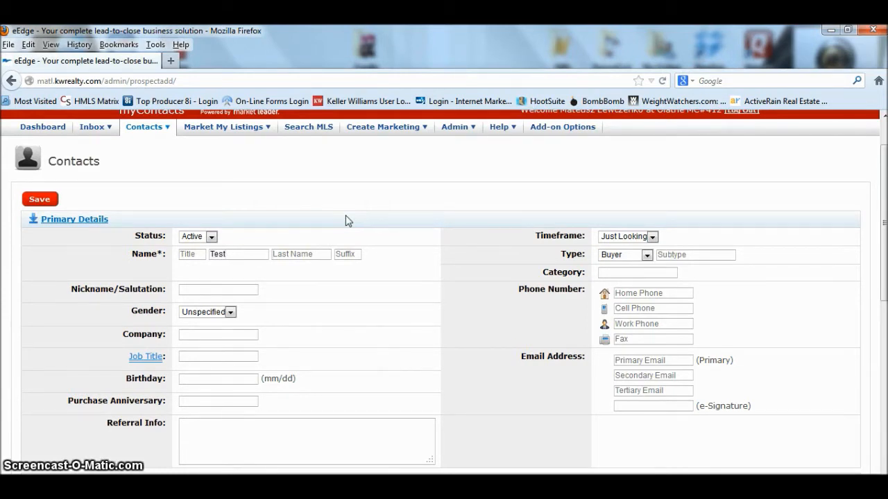
{"action": "type", "text": "Testerson"}
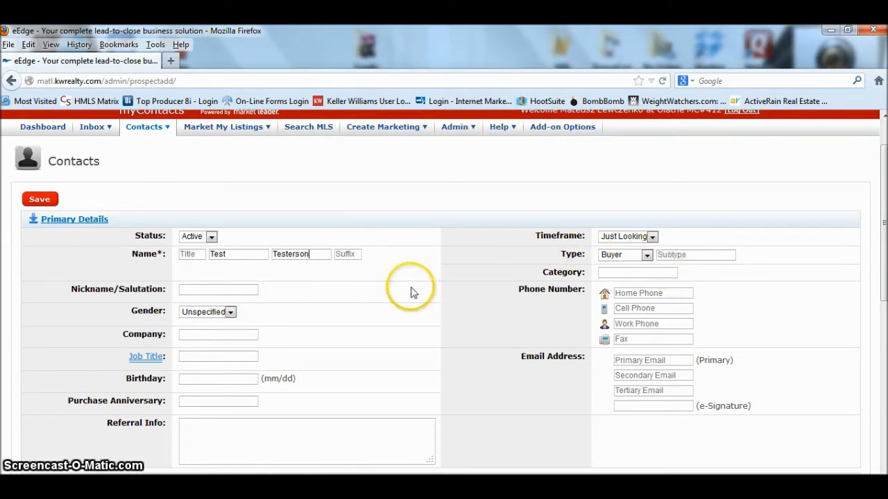
- Examine the available Timeframe and Type options in the new contact's primary details
{"action": "left_click", "coordinate": [652, 237]}
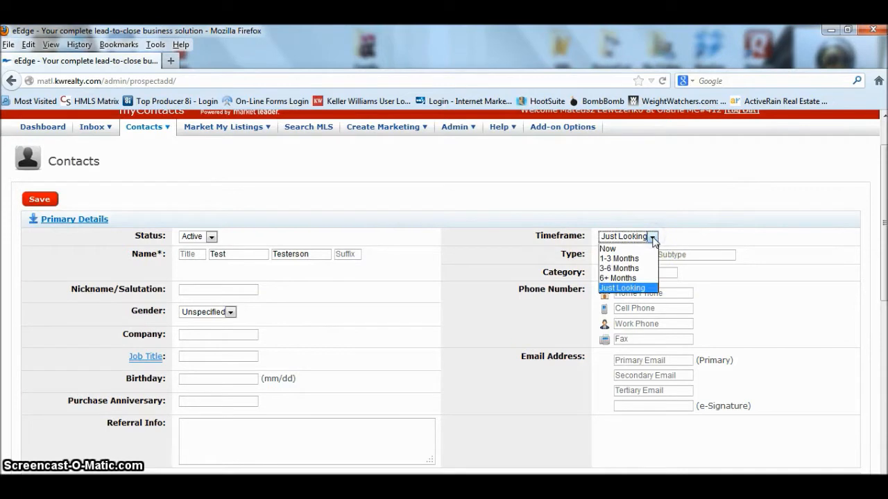
{"action": "left_click", "coordinate": [626, 291]}
{"action": "left_click", "coordinate": [652, 237]}
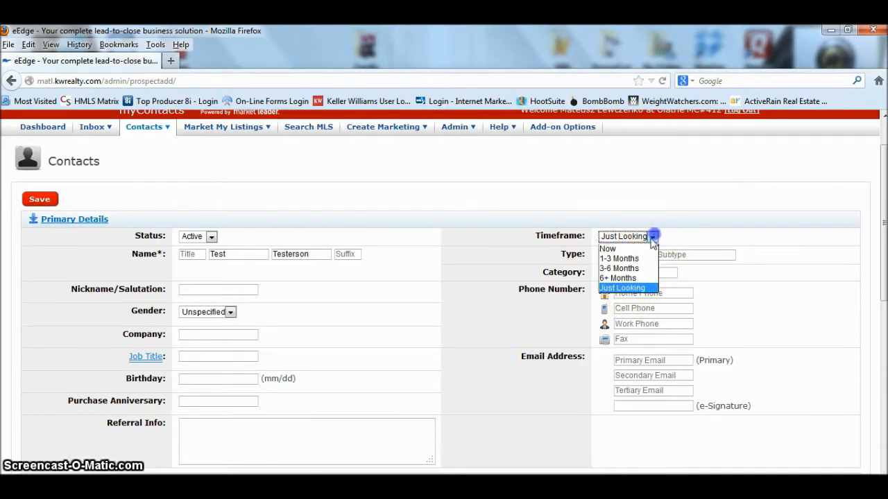
{"action": "left_click", "coordinate": [623, 262]}
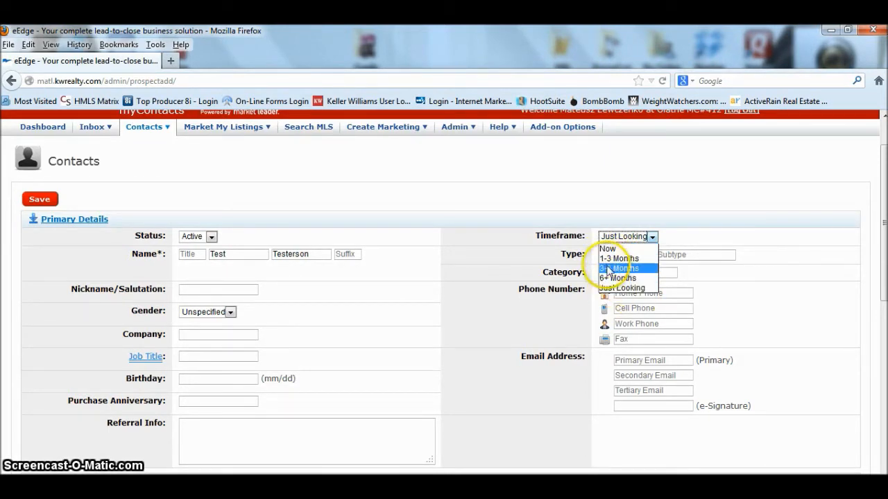
{"action": "left_click", "coordinate": [683, 234]}
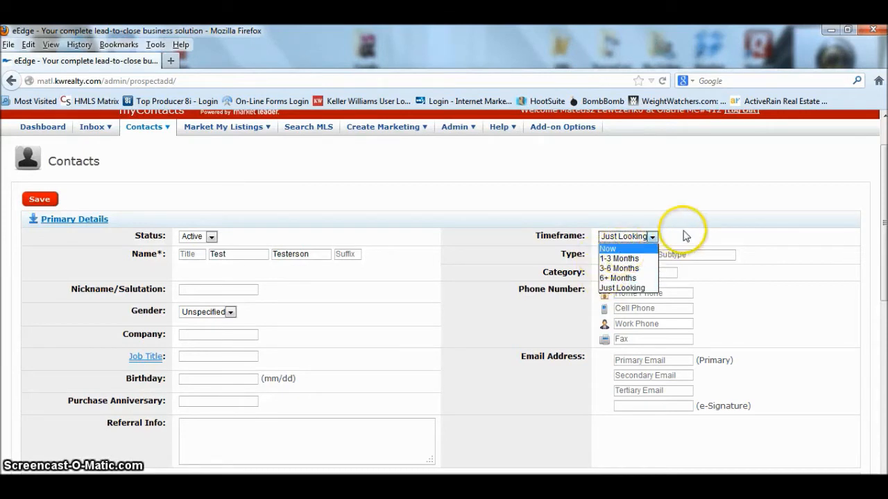
{"action": "left_click", "coordinate": [644, 258]}
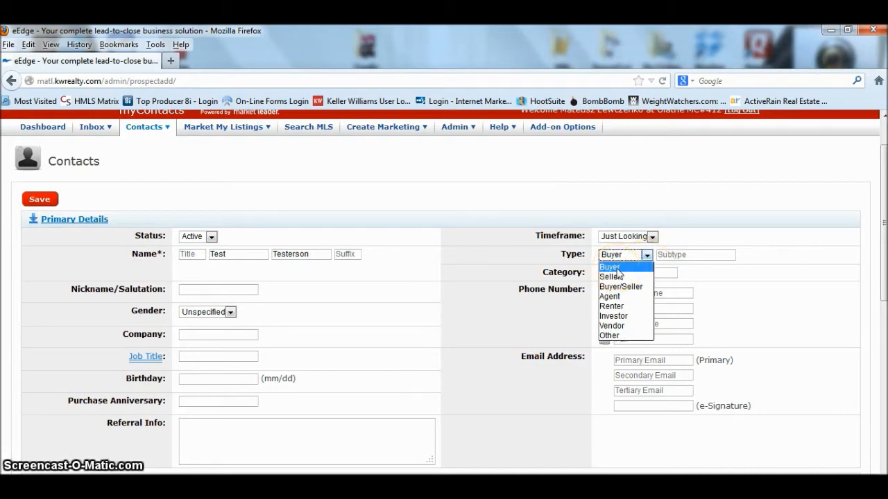
{"action": "left_click", "coordinate": [622, 301]}
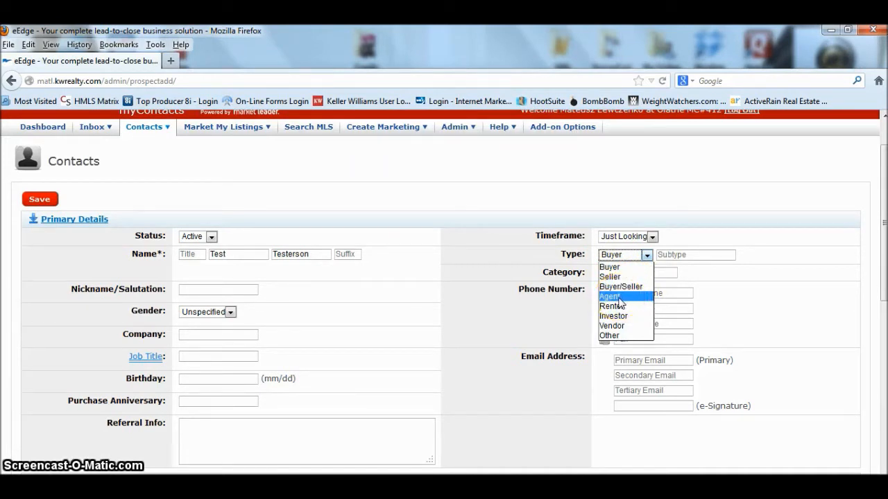
{"action": "left_click", "coordinate": [614, 298]}
{"action": "left_click", "coordinate": [615, 302]}
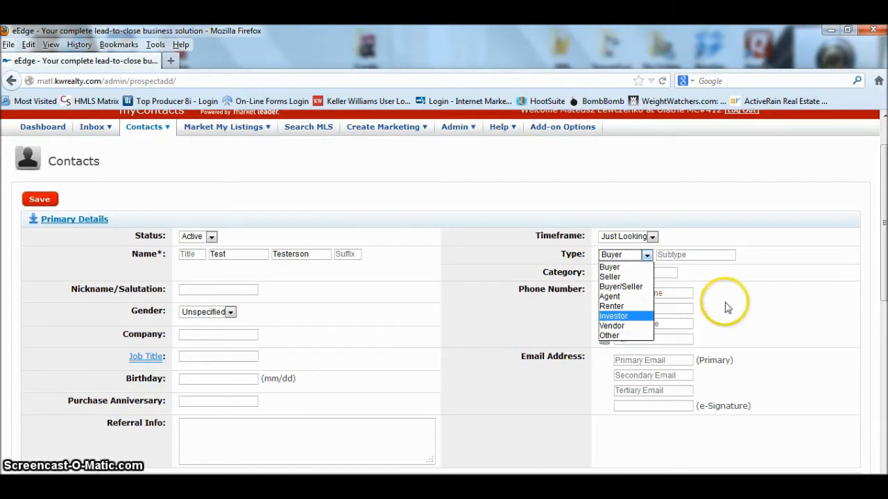
{"action": "left_click", "coordinate": [706, 257]}
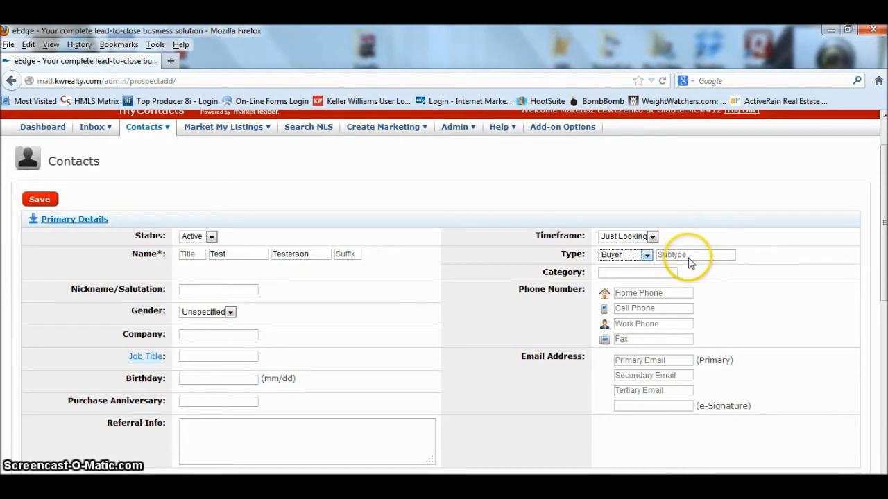
- Fill in the contact's home phone number and primary email address
{"action": "left_click", "coordinate": [669, 296]}
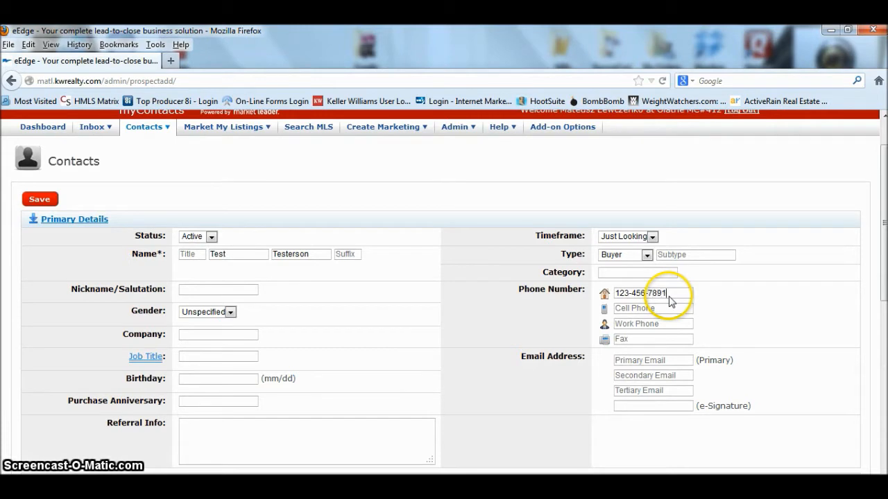
{"action": "left_click", "coordinate": [645, 361]}
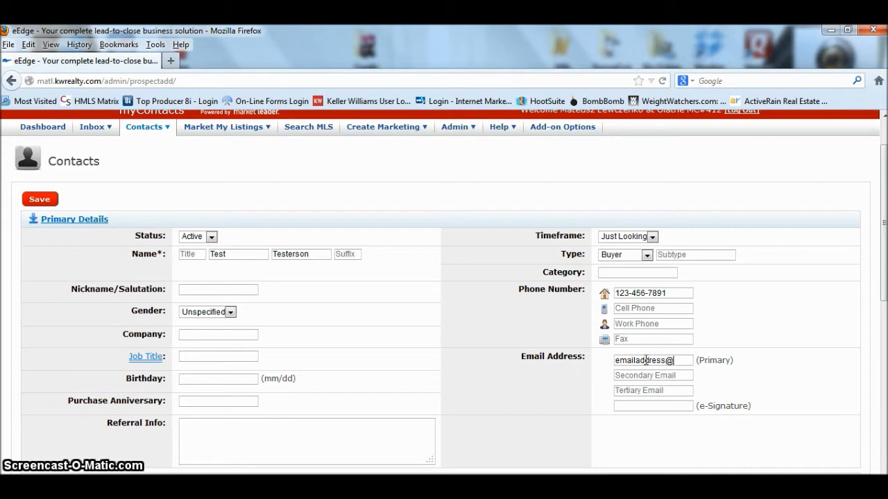
{"action": "type", "text": "il1.com"}
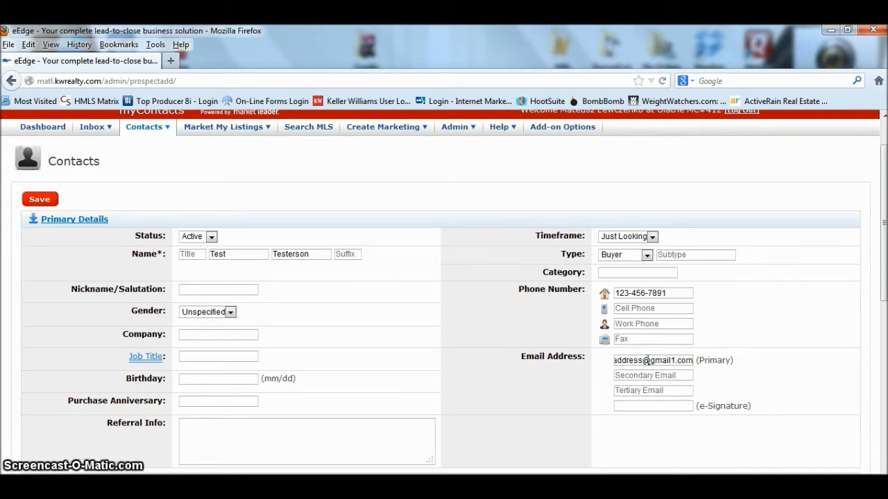
{"action": "left_click", "coordinate": [758, 325]}
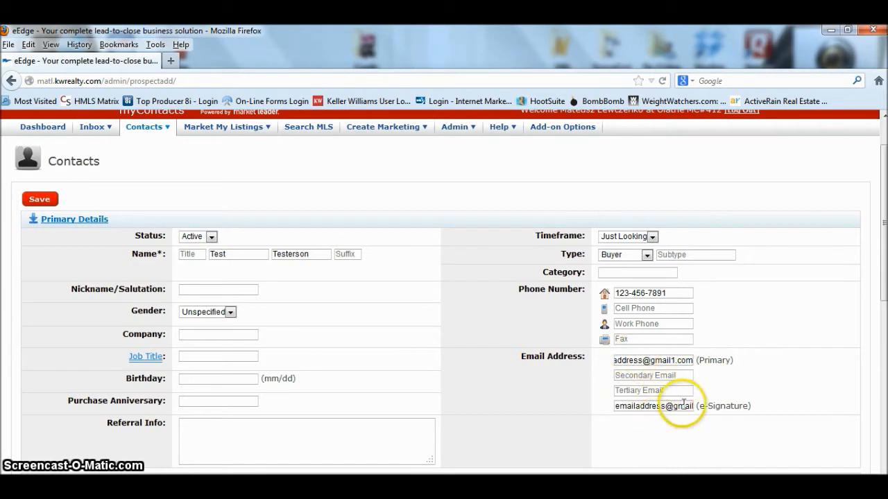
- Review the Address, Secondary Details and Emails sections of the form and save the new contact
{"action": "scroll", "coordinate": [501, 341], "scroll_direction": "down", "scroll_amount": 1}
{"action": "scroll", "coordinate": [500, 342], "scroll_direction": "down", "scroll_amount": 1}
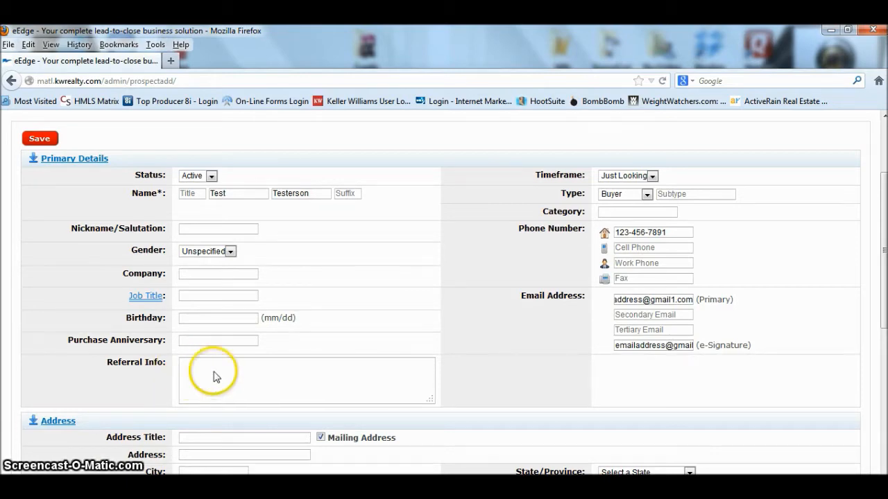
{"action": "scroll", "coordinate": [360, 333], "scroll_direction": "down", "scroll_amount": 3}
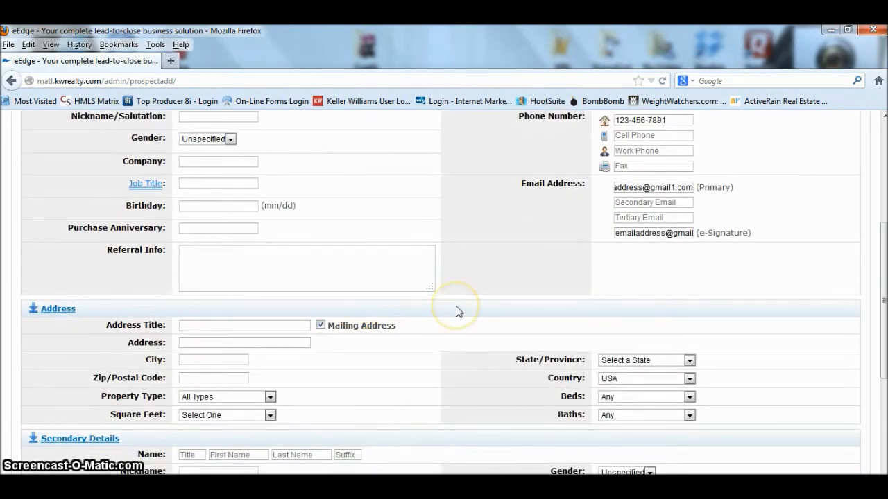
{"action": "scroll", "coordinate": [455, 311], "scroll_direction": "down", "scroll_amount": 2}
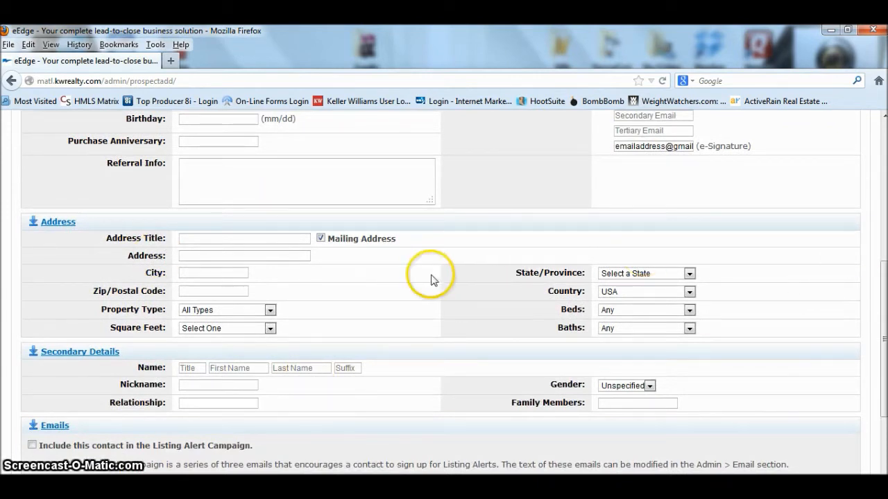
{"action": "scroll", "coordinate": [444, 353], "scroll_direction": "down", "scroll_amount": 2}
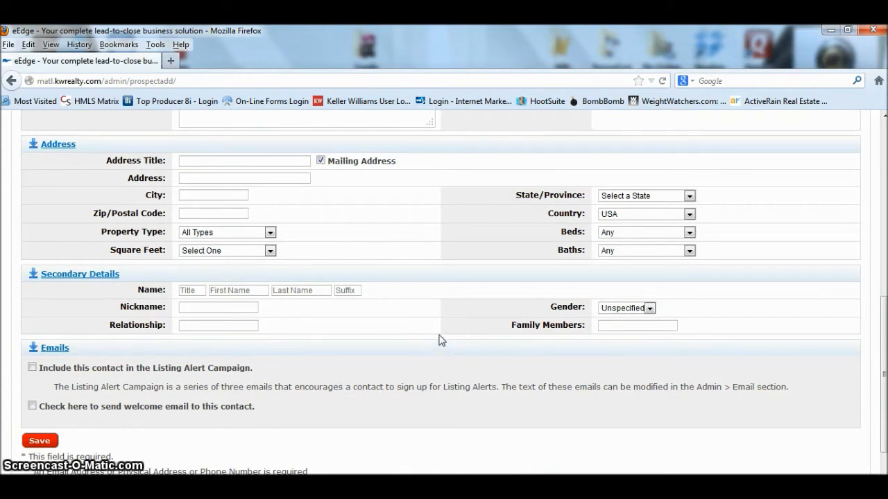
{"action": "scroll", "coordinate": [441, 340], "scroll_direction": "down", "scroll_amount": 1}
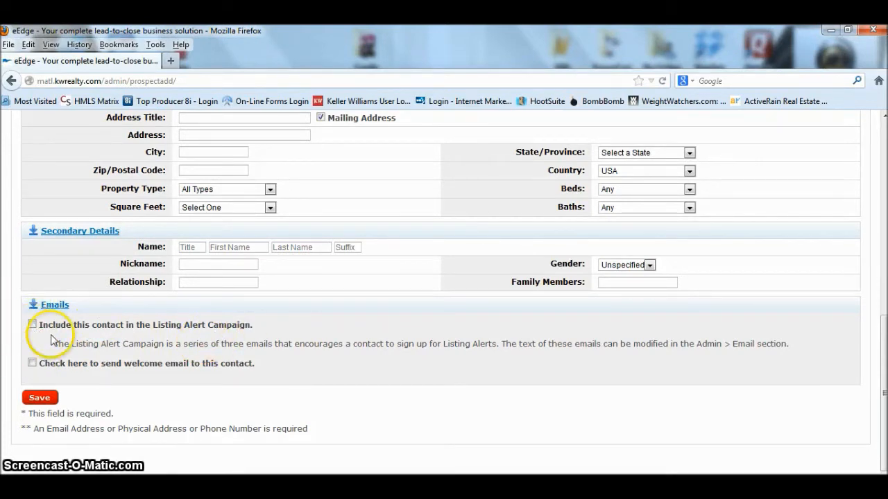
{"action": "scroll", "coordinate": [188, 361], "scroll_direction": "down", "scroll_amount": 1}
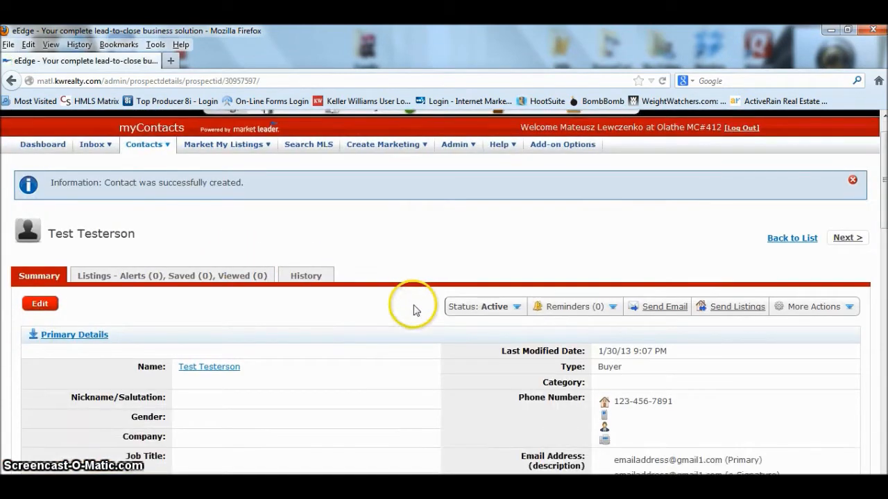
- Review the new contact's summary from Primary Details through Addresses, Secondary Details, Information and Activity, and Buyer Requests
{"action": "scroll", "coordinate": [443, 333], "scroll_direction": "down", "scroll_amount": 3}
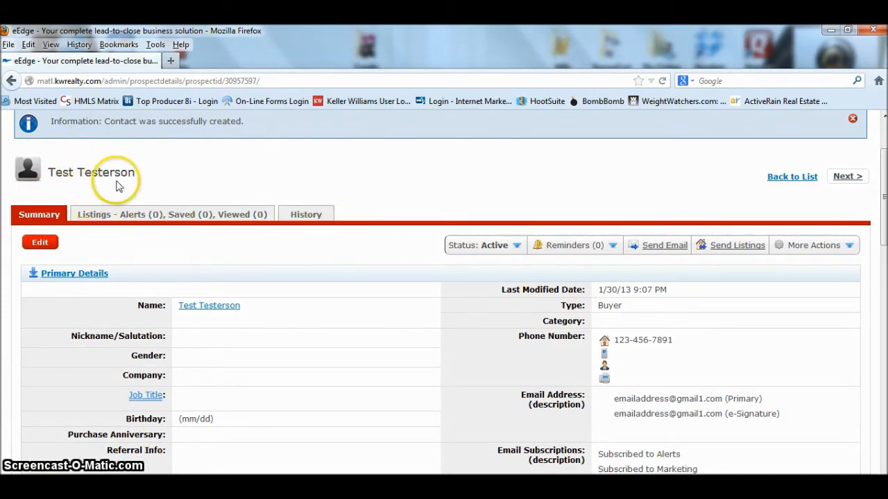
{"action": "scroll", "coordinate": [250, 205], "scroll_direction": "down", "scroll_amount": 2}
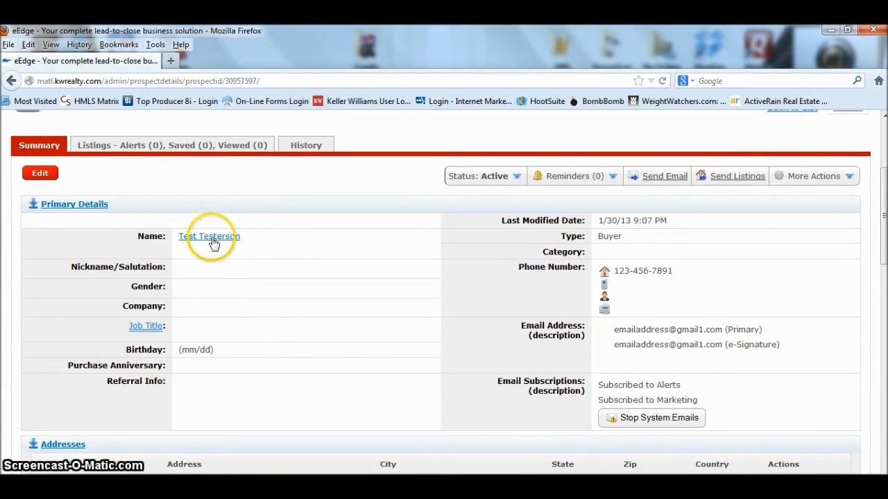
{"action": "scroll", "coordinate": [472, 257], "scroll_direction": "down", "scroll_amount": 8}
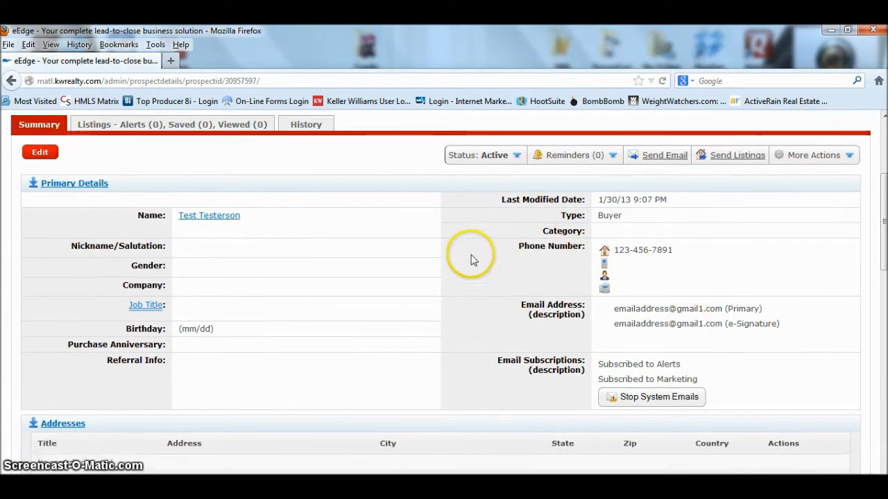
{"action": "scroll", "coordinate": [459, 254], "scroll_direction": "down", "scroll_amount": 4}
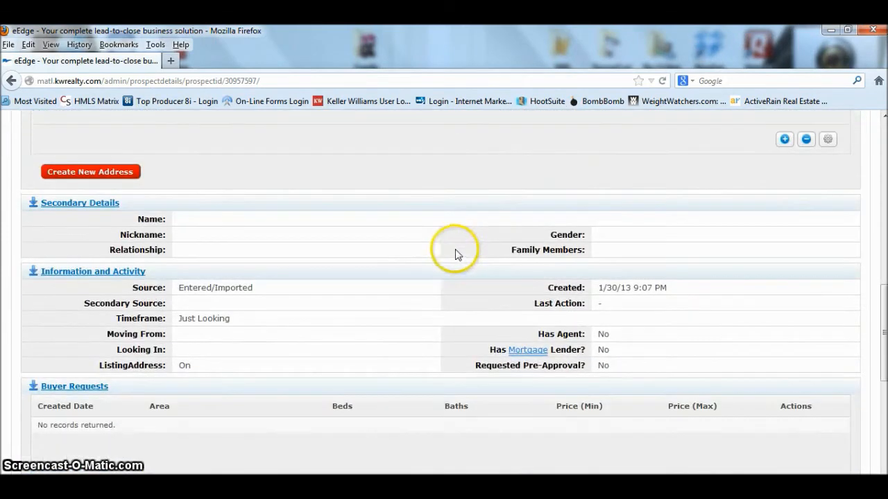
{"action": "scroll", "coordinate": [426, 243], "scroll_direction": "down", "scroll_amount": 10}
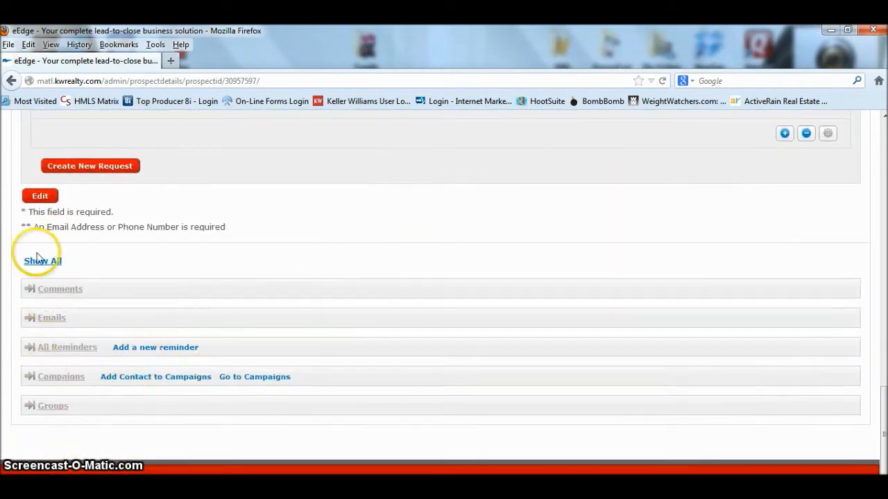
- Expand the contact's Comments section and save the new comment "a;fkja;sdfkja;jfkla"
{"action": "left_click", "coordinate": [61, 297]}
{"action": "scroll", "coordinate": [239, 285], "scroll_direction": "down", "scroll_amount": 2}
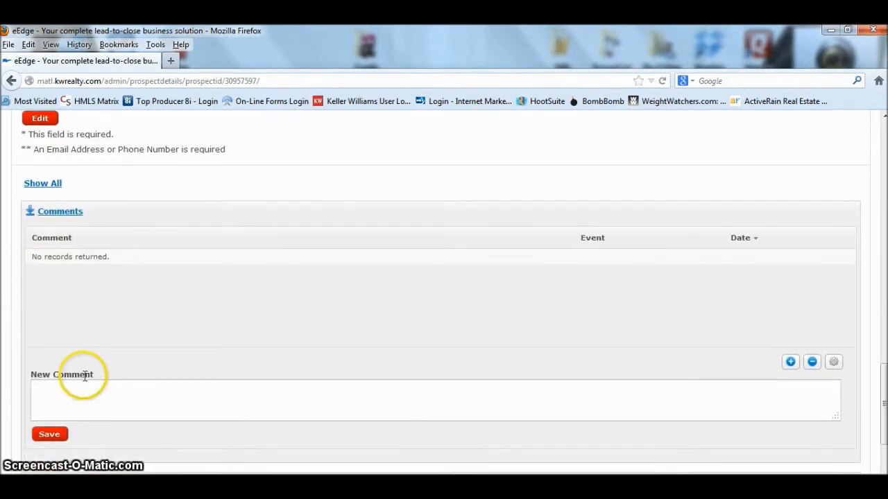
{"action": "left_click", "coordinate": [120, 393]}
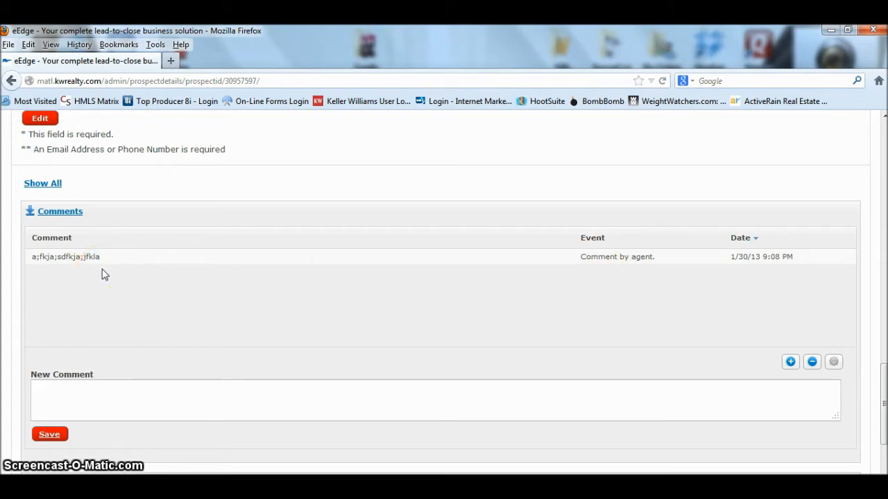
{"action": "scroll", "coordinate": [168, 286], "scroll_direction": "up", "scroll_amount": 1}
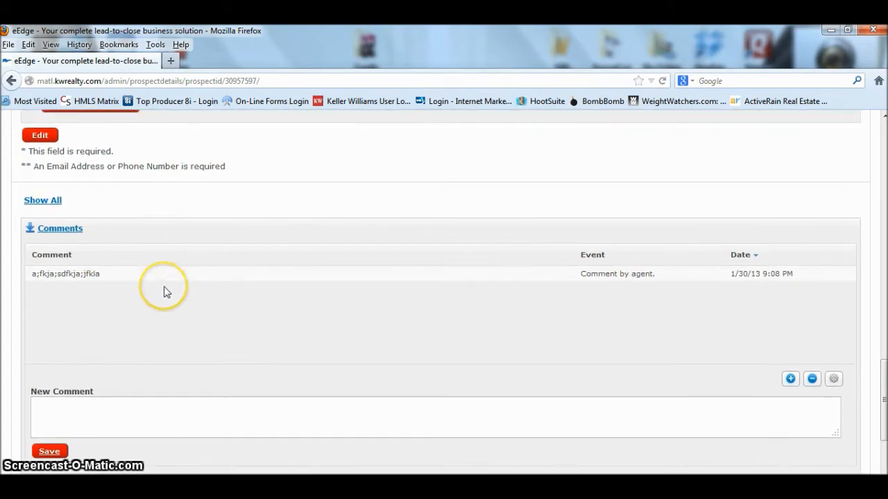
{"action": "scroll", "coordinate": [163, 287], "scroll_direction": "up", "scroll_amount": 1}
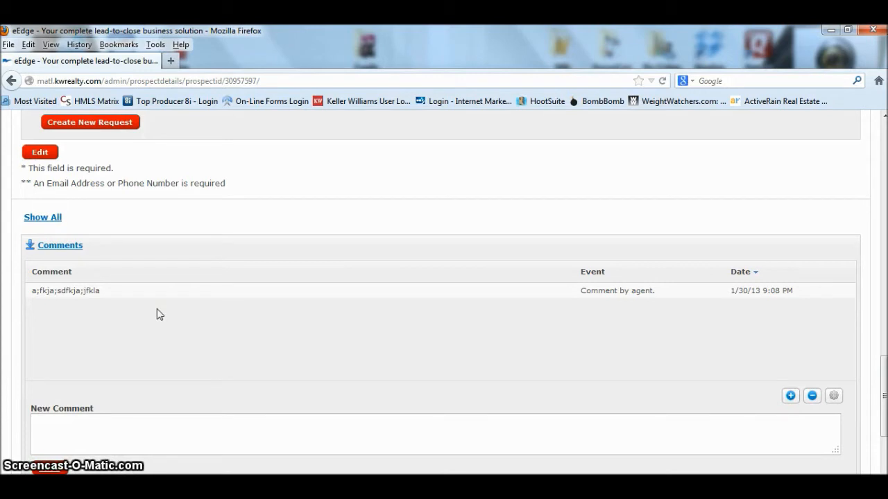
- Look through the Emails From Contact and Emails Sent to Contact lists, and collapse the Emails section
{"action": "scroll", "coordinate": [224, 306], "scroll_direction": "down", "scroll_amount": 4}
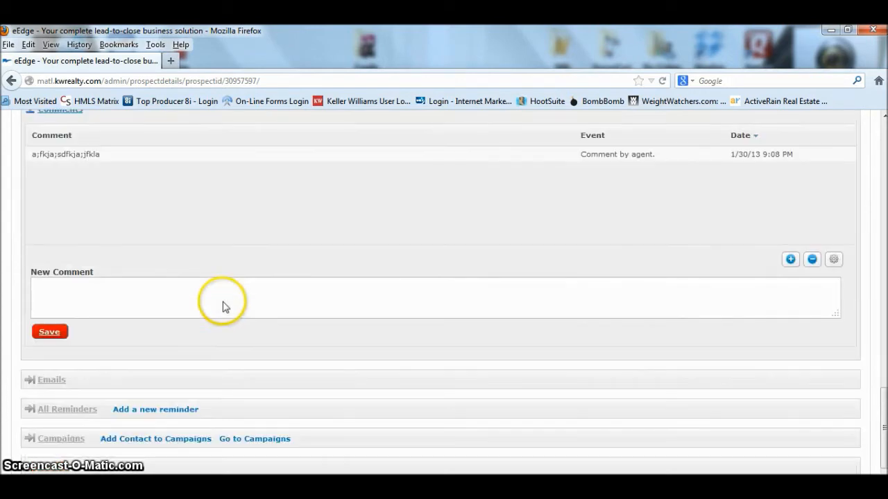
{"action": "scroll", "coordinate": [208, 304], "scroll_direction": "down", "scroll_amount": 2}
{"action": "left_click", "coordinate": [54, 310]}
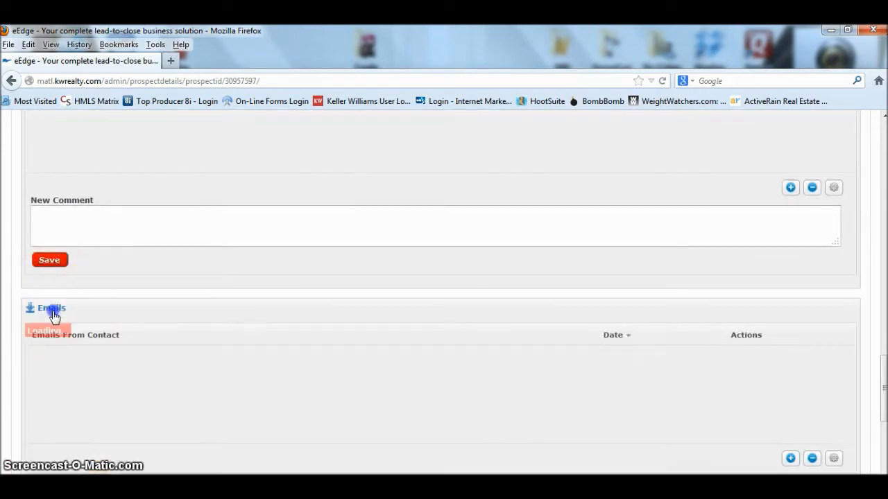
{"action": "scroll", "coordinate": [246, 291], "scroll_direction": "down", "scroll_amount": 5}
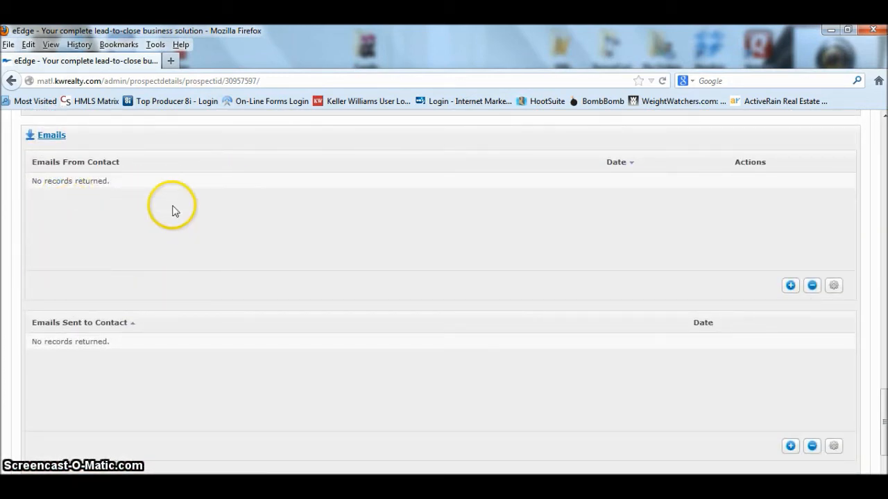
{"action": "scroll", "coordinate": [135, 222], "scroll_direction": "down", "scroll_amount": 2}
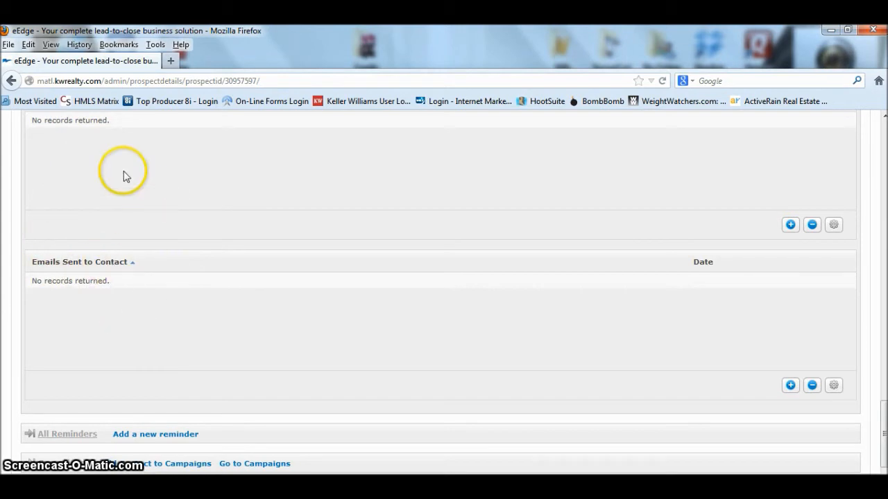
{"action": "scroll", "coordinate": [139, 248], "scroll_direction": "down", "scroll_amount": 2}
{"action": "scroll", "coordinate": [138, 248], "scroll_direction": "up", "scroll_amount": 4}
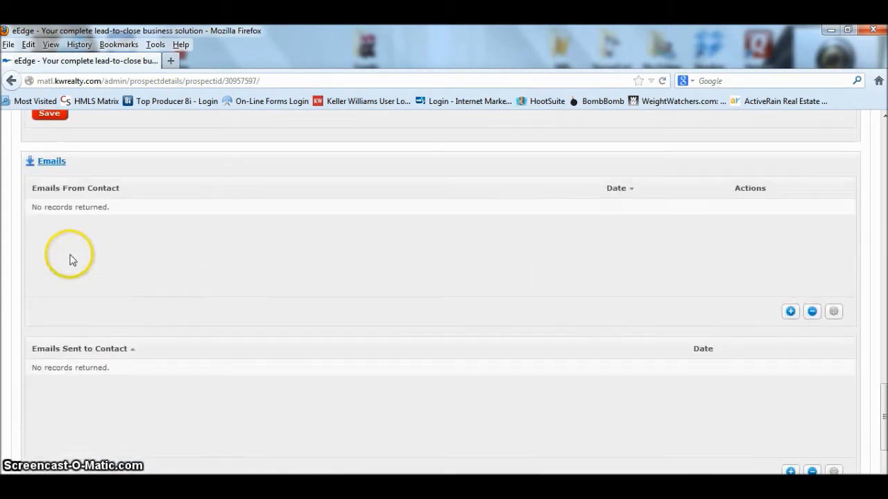
{"action": "left_click", "coordinate": [45, 170]}
- Examine the contact's All Reminders section and the new-reminder form with its Type options, leaving without saving a reminder
{"action": "left_click", "coordinate": [64, 333]}
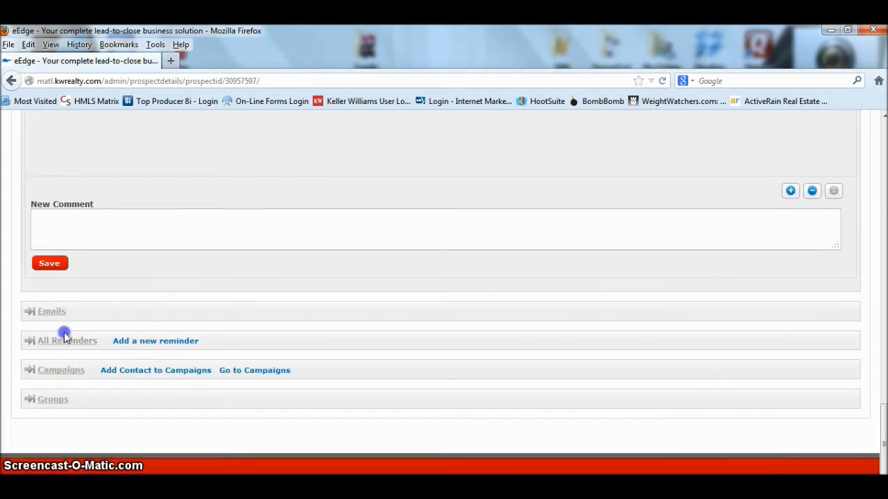
{"action": "scroll", "coordinate": [402, 289], "scroll_direction": "down", "scroll_amount": 3}
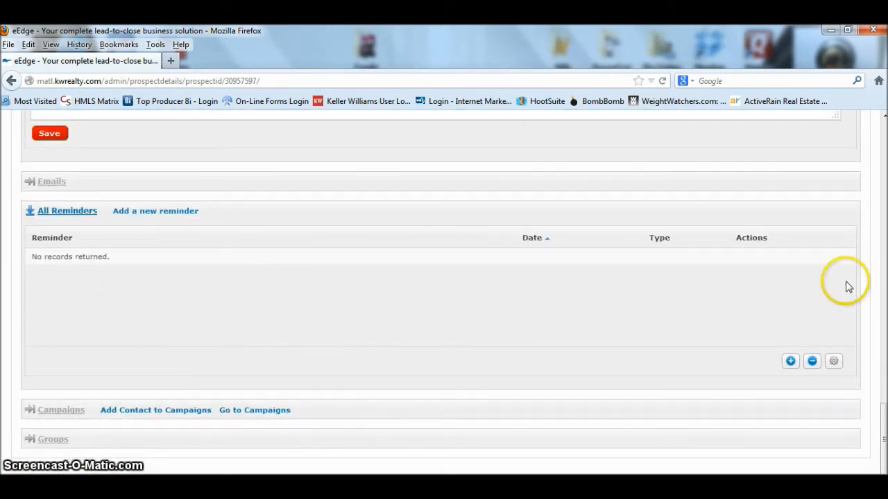
{"action": "left_click", "coordinate": [170, 212]}
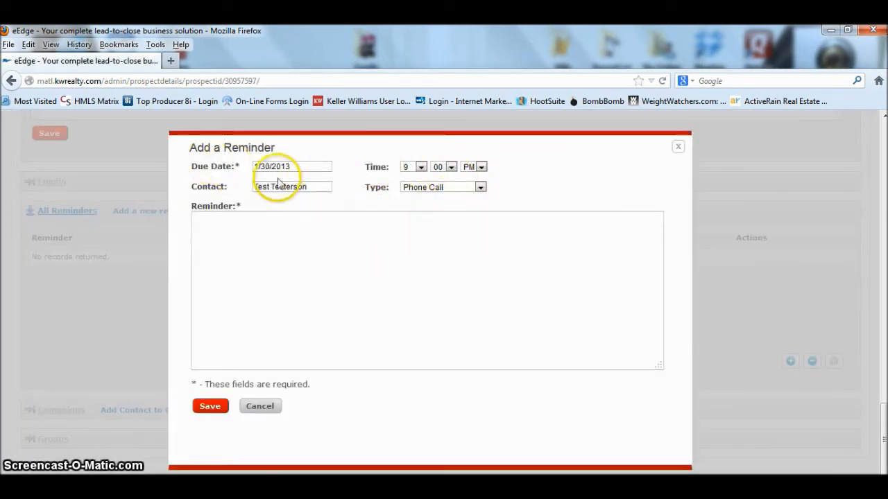
{"action": "left_click", "coordinate": [480, 188]}
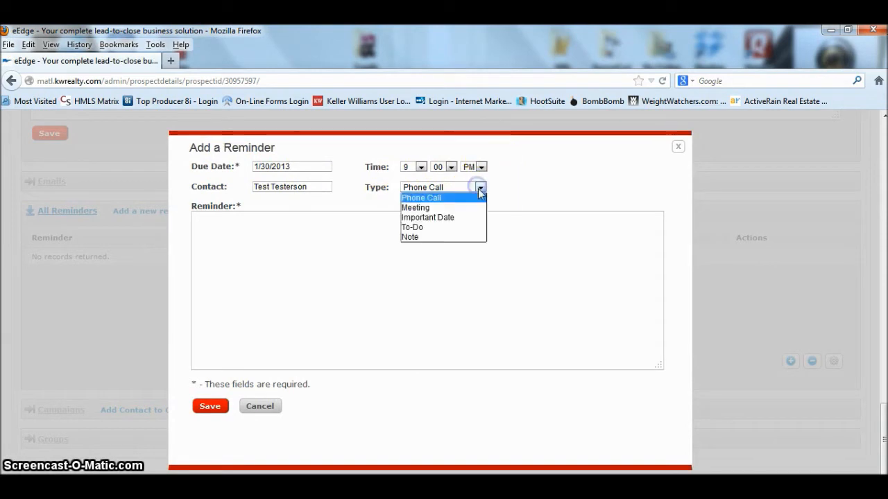
{"action": "left_click", "coordinate": [233, 261]}
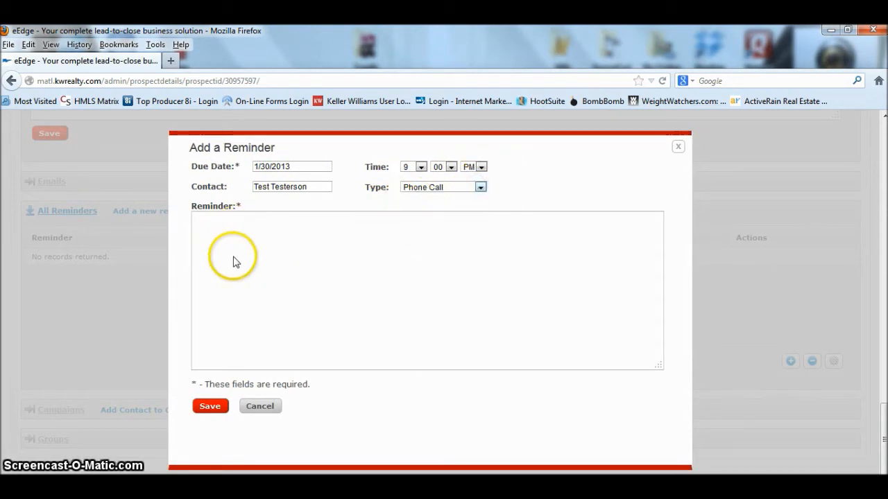
{"action": "left_click", "coordinate": [262, 408]}
{"action": "left_click", "coordinate": [29, 211]}
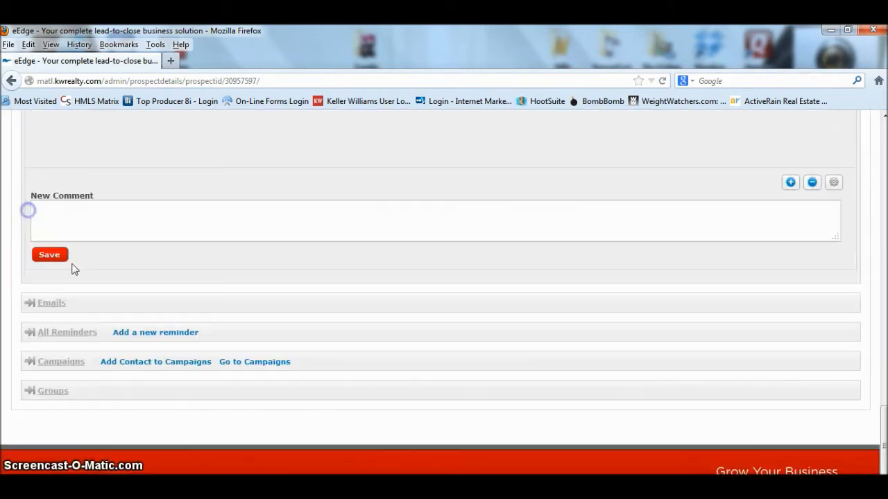
- Examine the contact's Campaigns section and browse the campaigns the contact can be added to, closing the list without adding any
{"action": "left_click", "coordinate": [51, 363]}
{"action": "scroll", "coordinate": [193, 340], "scroll_direction": "down", "scroll_amount": 3}
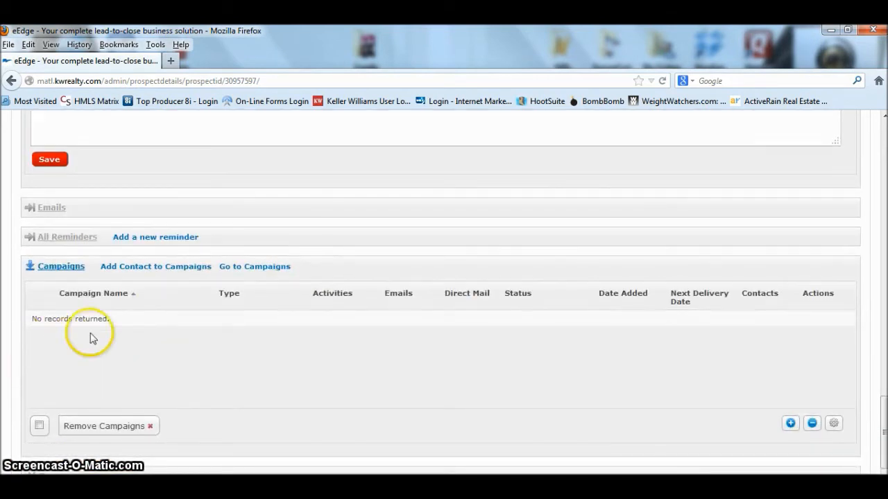
{"action": "scroll", "coordinate": [559, 356], "scroll_direction": "down", "scroll_amount": 1}
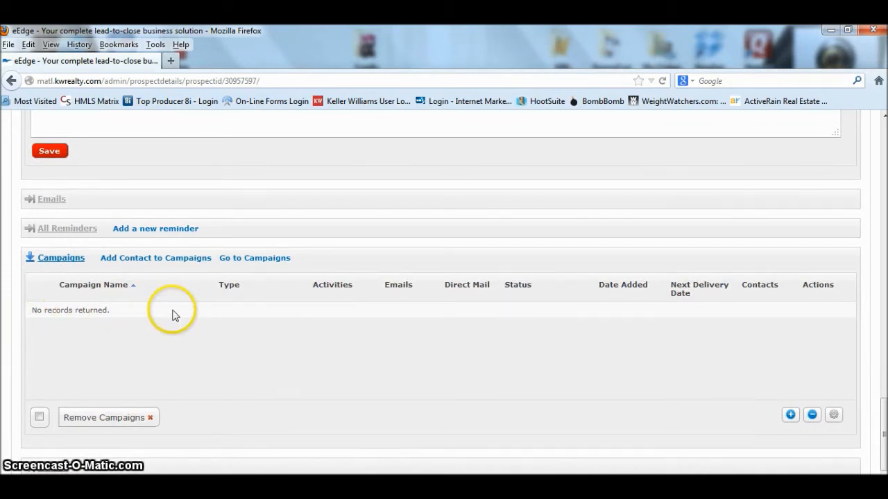
{"action": "left_click", "coordinate": [156, 260]}
{"action": "scroll", "coordinate": [446, 288], "scroll_direction": "down", "scroll_amount": 5}
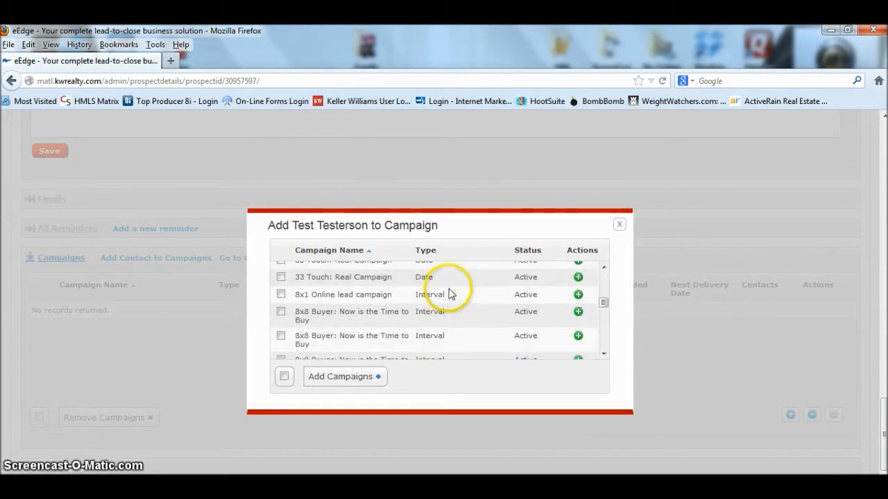
{"action": "left_click", "coordinate": [618, 226]}
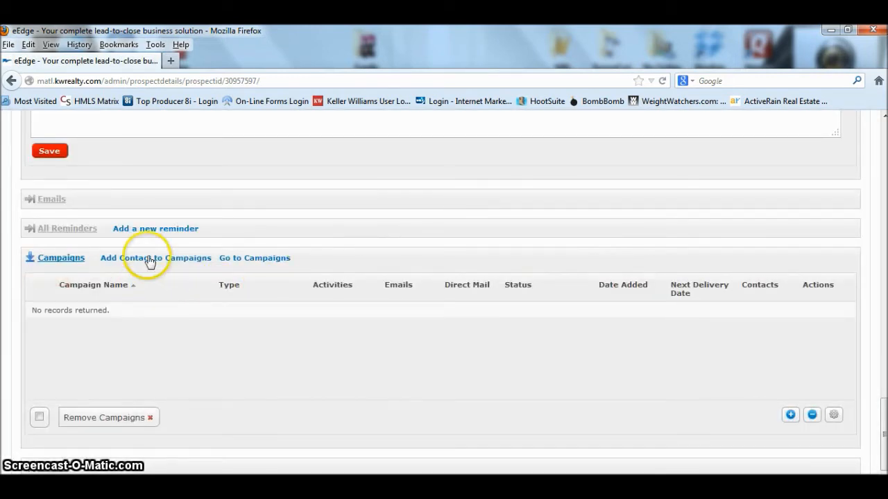
- Go to the campaigns page, review the existing campaigns, and start building a new basic campaign
{"action": "left_click", "coordinate": [259, 261]}
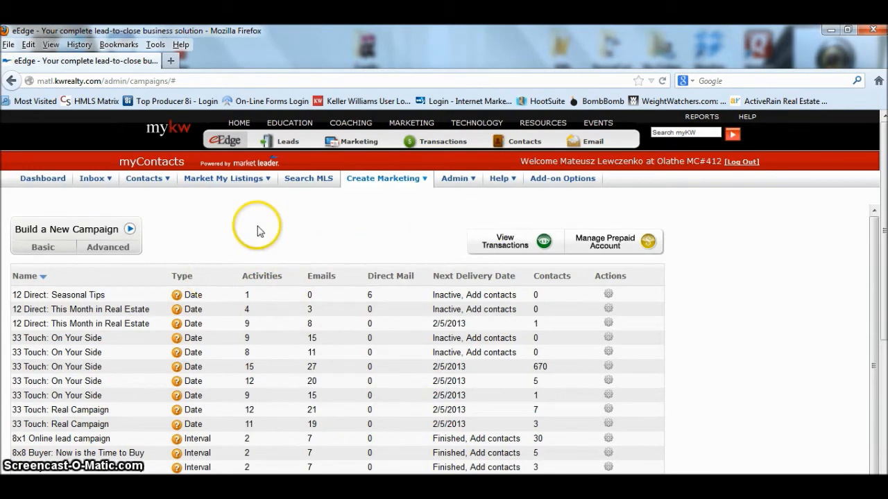
{"action": "scroll", "coordinate": [255, 229], "scroll_direction": "down", "scroll_amount": 1}
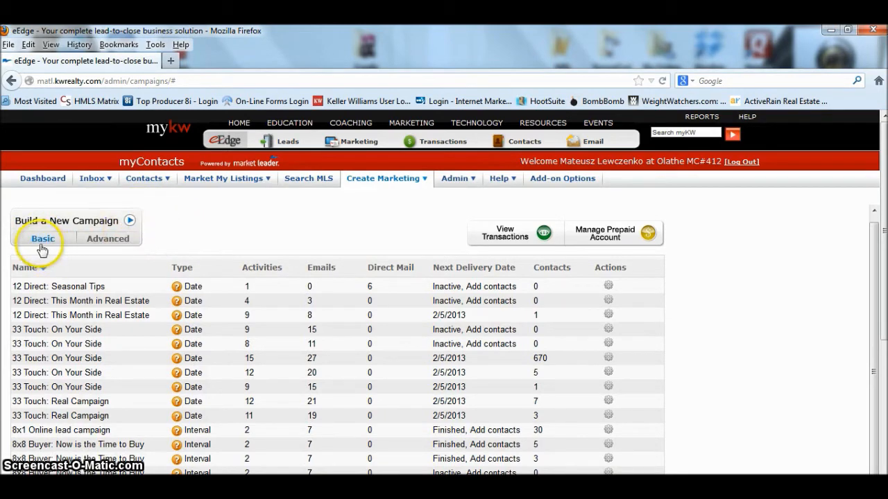
{"action": "scroll", "coordinate": [242, 357], "scroll_direction": "down", "scroll_amount": 3}
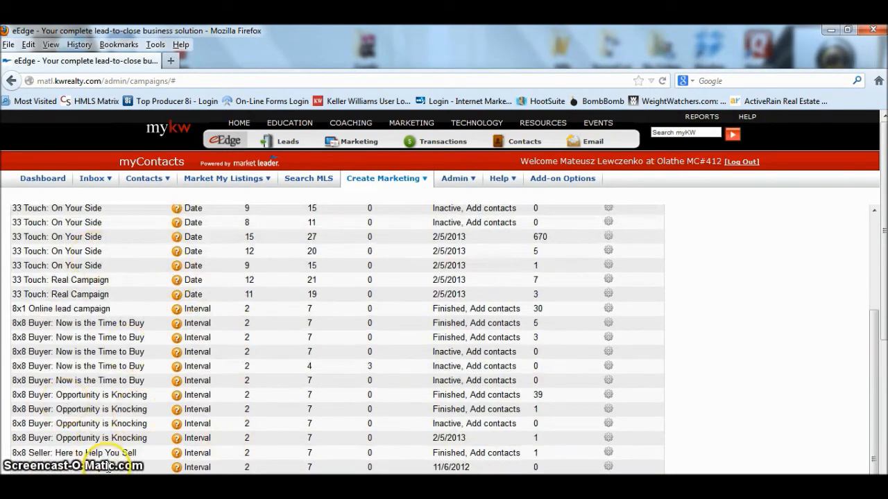
{"action": "scroll", "coordinate": [133, 366], "scroll_direction": "down", "scroll_amount": 4}
{"action": "scroll", "coordinate": [139, 357], "scroll_direction": "up", "scroll_amount": 6}
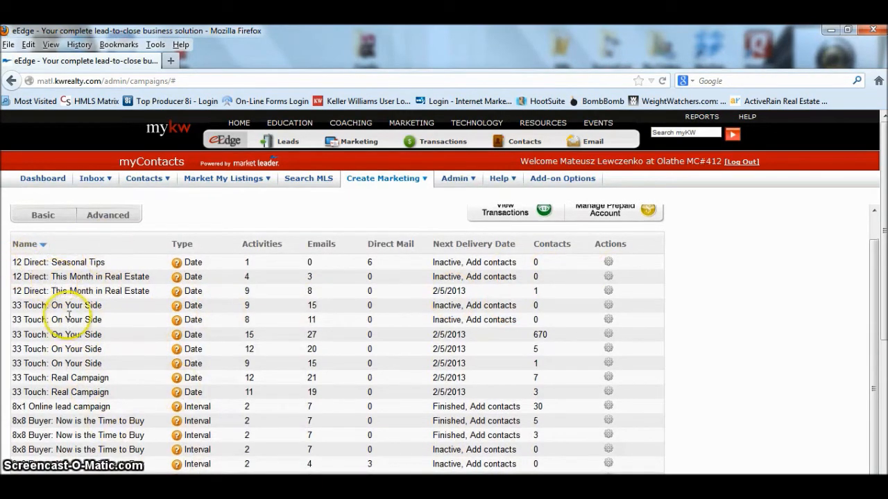
{"action": "scroll", "coordinate": [96, 276], "scroll_direction": "down", "scroll_amount": 3}
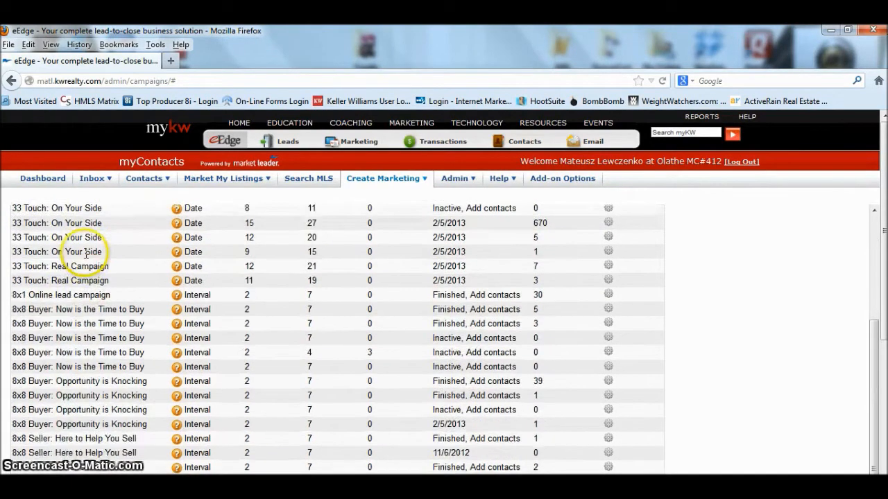
{"action": "scroll", "coordinate": [80, 260], "scroll_direction": "up", "scroll_amount": 5}
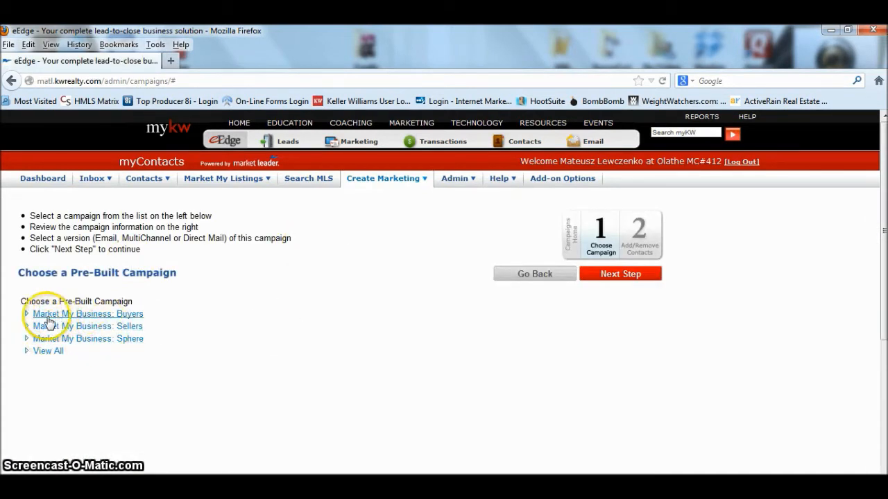
- Select the pre-built buyers campaign "8x8 Buyer: Now is the Time to Buy" and compare its Email, Direct Mail and Multi-Channel versions
{"action": "left_click", "coordinate": [135, 315]}
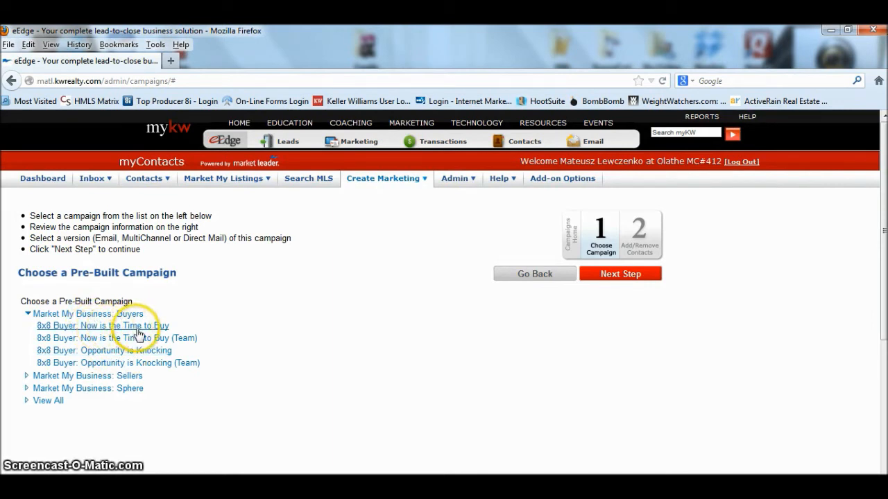
{"action": "left_click", "coordinate": [136, 327]}
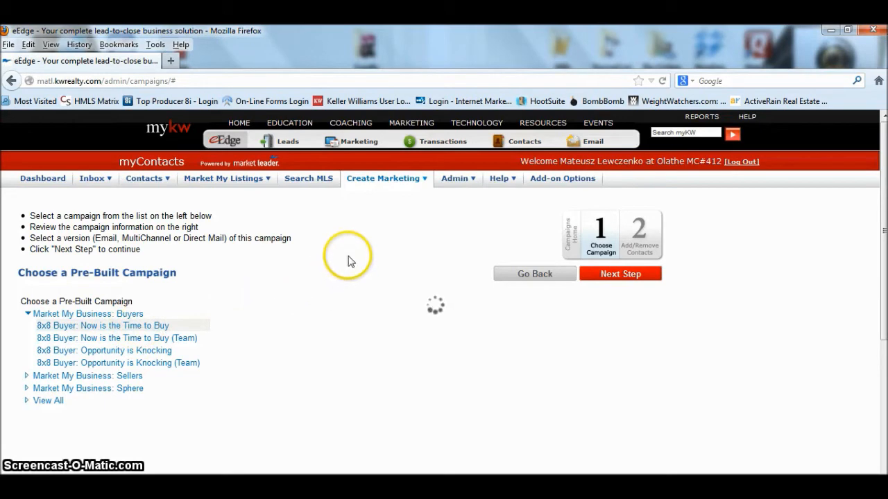
{"action": "scroll", "coordinate": [357, 257], "scroll_direction": "down", "scroll_amount": 4}
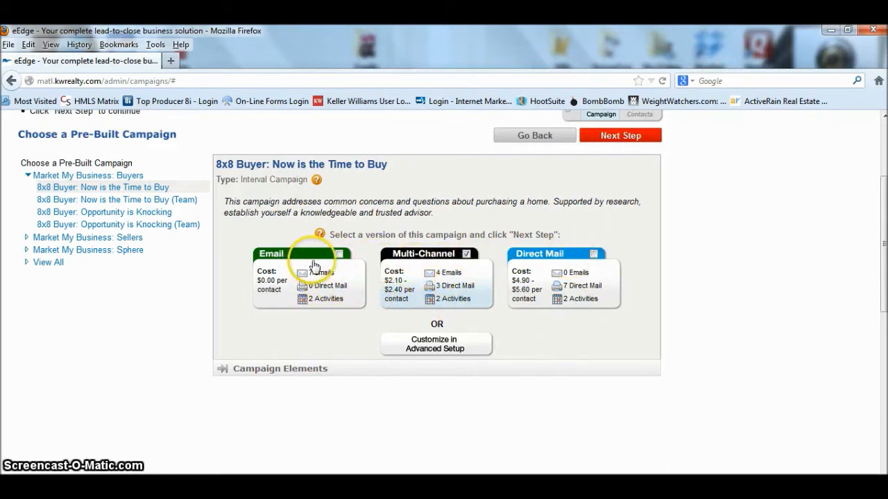
{"action": "left_click", "coordinate": [339, 254]}
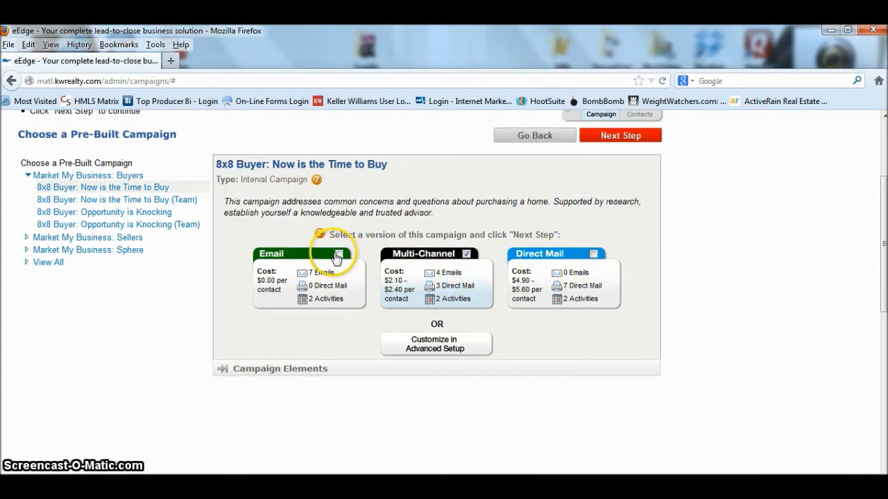
{"action": "left_click", "coordinate": [593, 254]}
{"action": "left_click", "coordinate": [466, 254]}
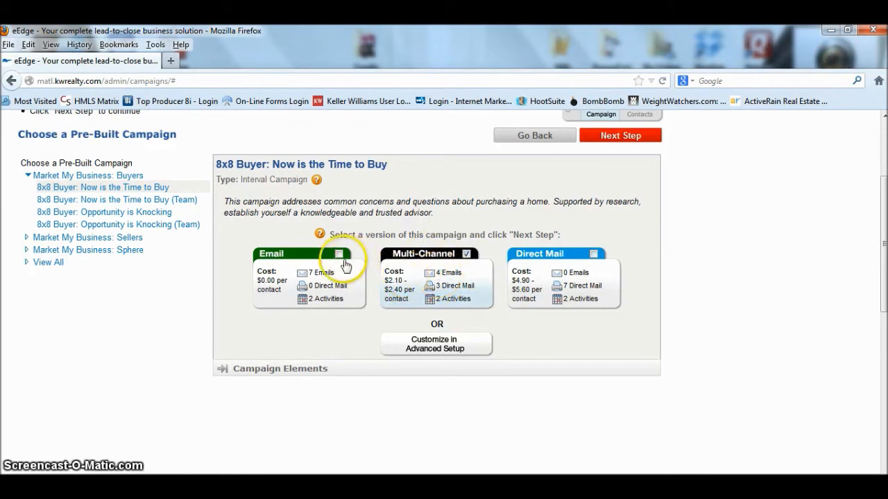
- Examine the campaign elements of the Multi-Channel version of "8x8 Buyer: Now is the Time to Buy", then collapse them
{"action": "left_click", "coordinate": [296, 371]}
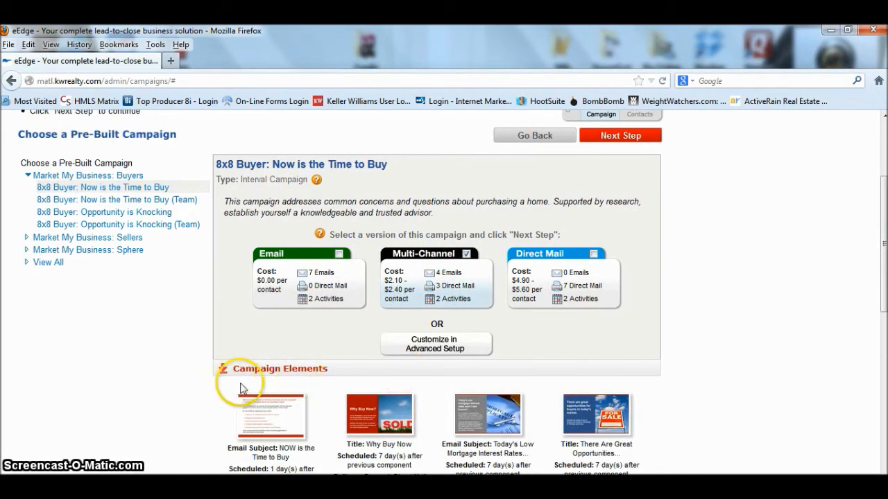
{"action": "scroll", "coordinate": [663, 291], "scroll_direction": "down", "scroll_amount": 3}
{"action": "scroll", "coordinate": [666, 267], "scroll_direction": "down", "scroll_amount": 1}
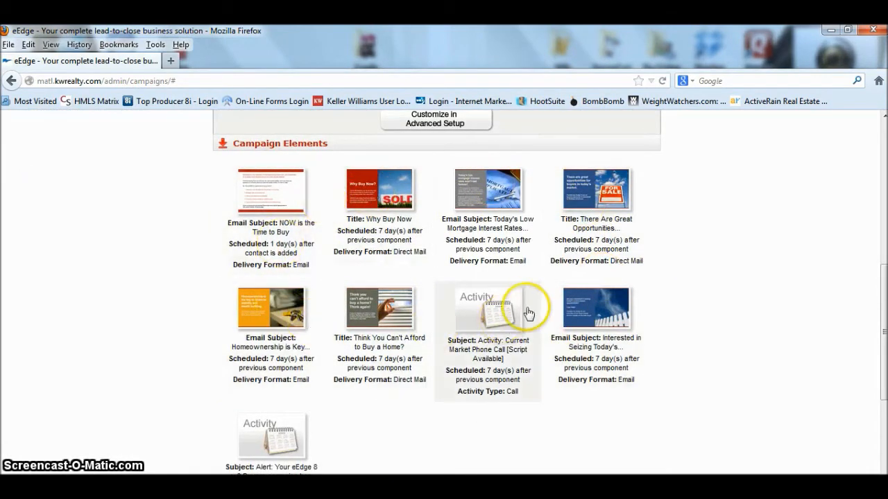
{"action": "scroll", "coordinate": [511, 291], "scroll_direction": "up", "scroll_amount": 1}
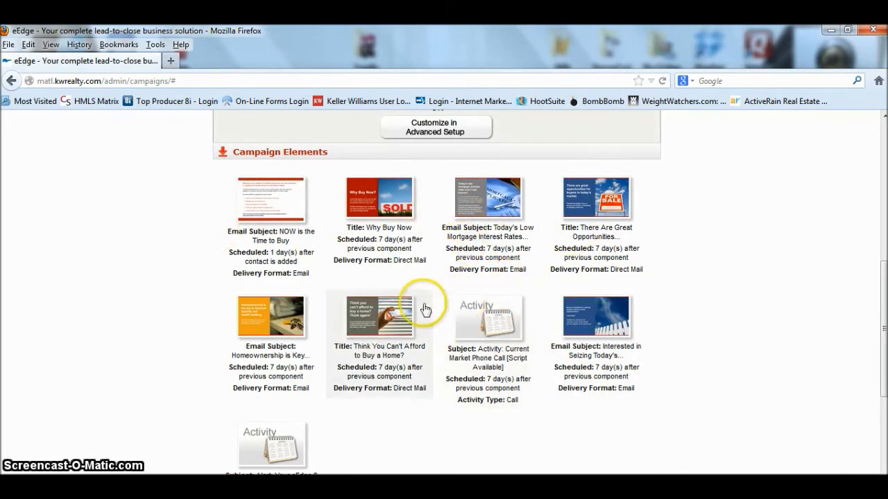
{"action": "scroll", "coordinate": [375, 295], "scroll_direction": "up", "scroll_amount": 3}
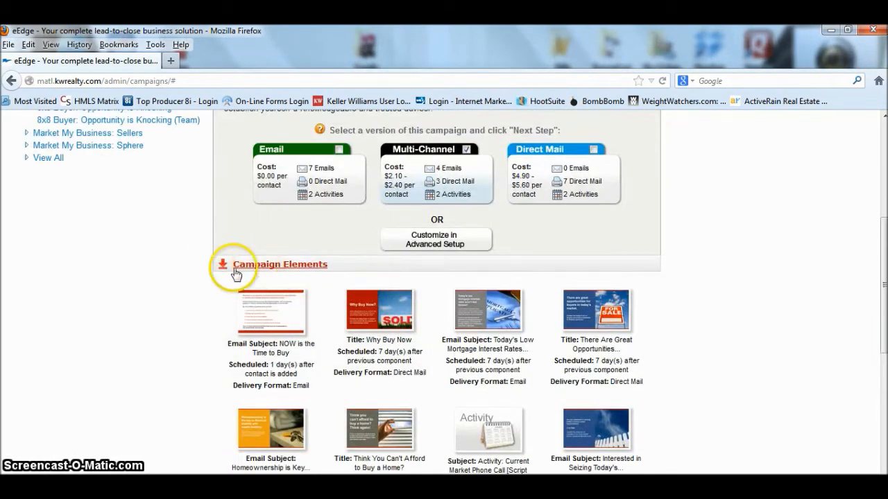
{"action": "left_click", "coordinate": [266, 265]}
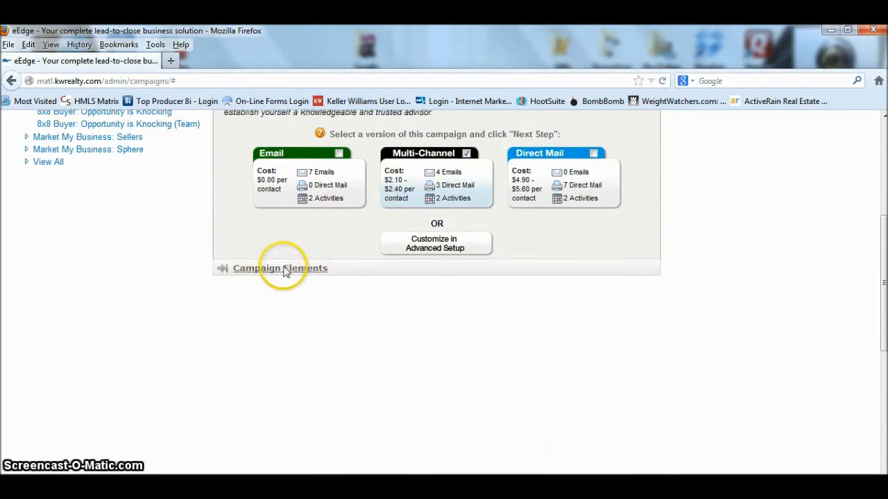
- Select the pre-built buyers campaign "8x8 Buyer: Opportunity is Knocking" and expand its campaign elements to look through them
{"action": "scroll", "coordinate": [208, 236], "scroll_direction": "up", "scroll_amount": 3}
{"action": "left_click", "coordinate": [109, 238]}
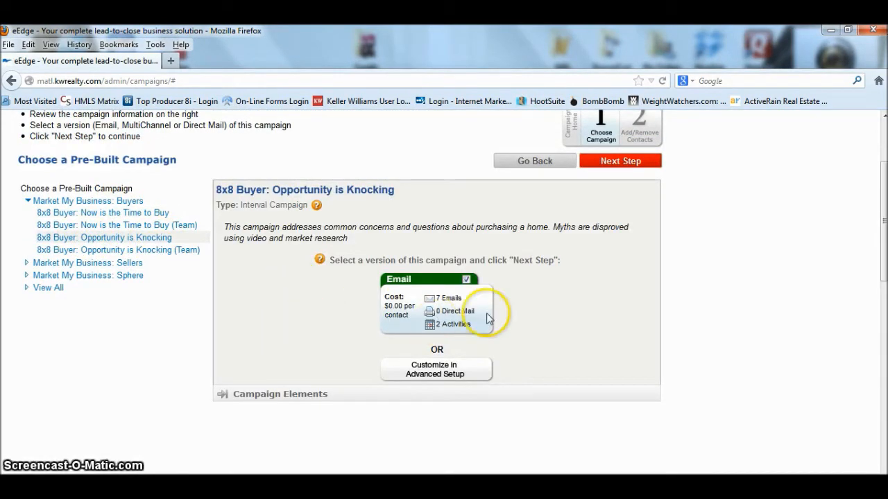
{"action": "left_click", "coordinate": [274, 395]}
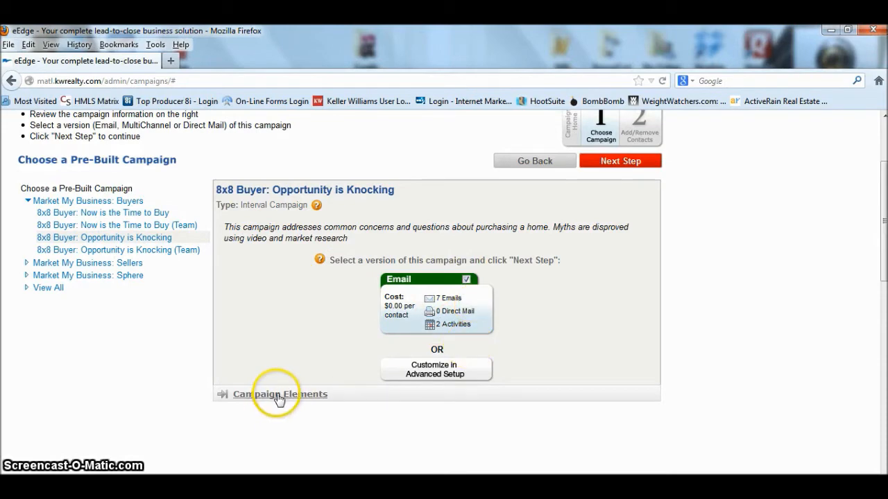
{"action": "scroll", "coordinate": [298, 321], "scroll_direction": "down", "scroll_amount": 4}
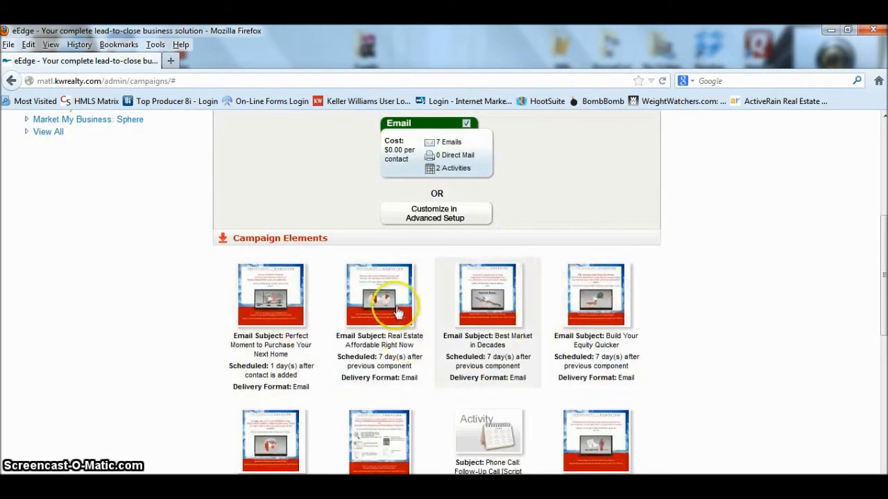
{"action": "scroll", "coordinate": [468, 326], "scroll_direction": "down", "scroll_amount": 3}
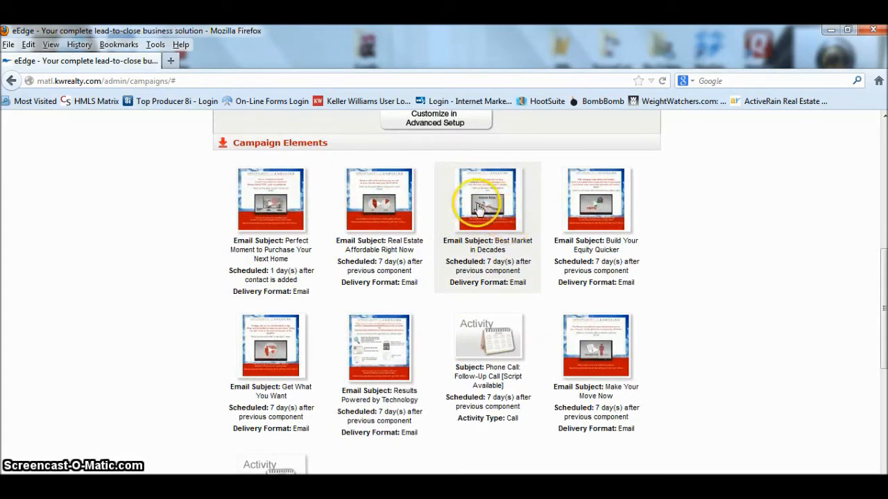
{"action": "scroll", "coordinate": [283, 238], "scroll_direction": "up", "scroll_amount": 7}
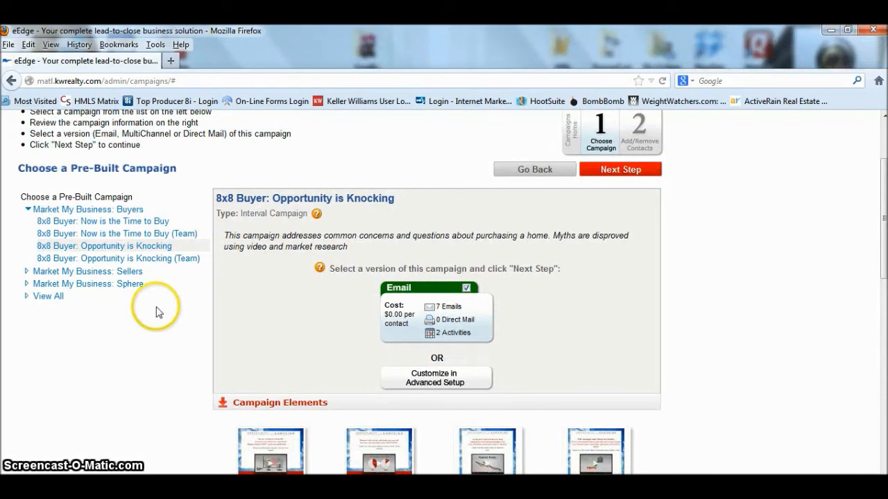
- Browse the pre-built campaigns listed for Sellers and Sphere, then collapse both lists
{"action": "left_click", "coordinate": [97, 271]}
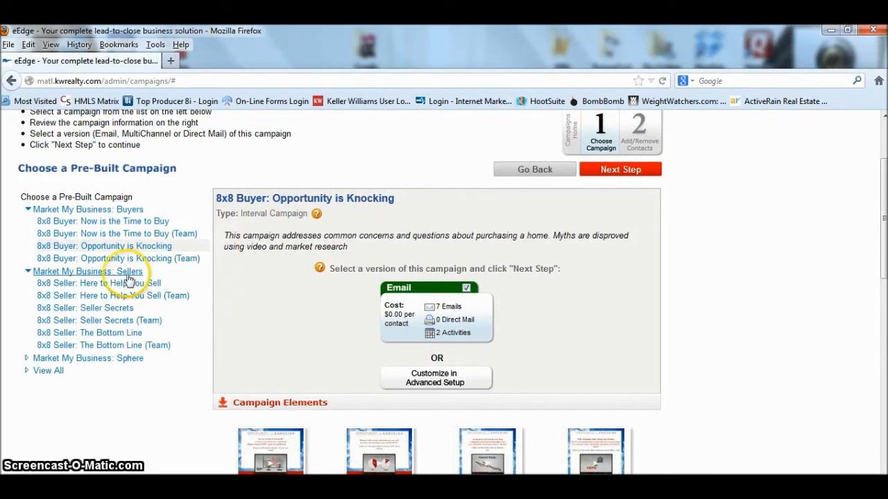
{"action": "left_click", "coordinate": [104, 359]}
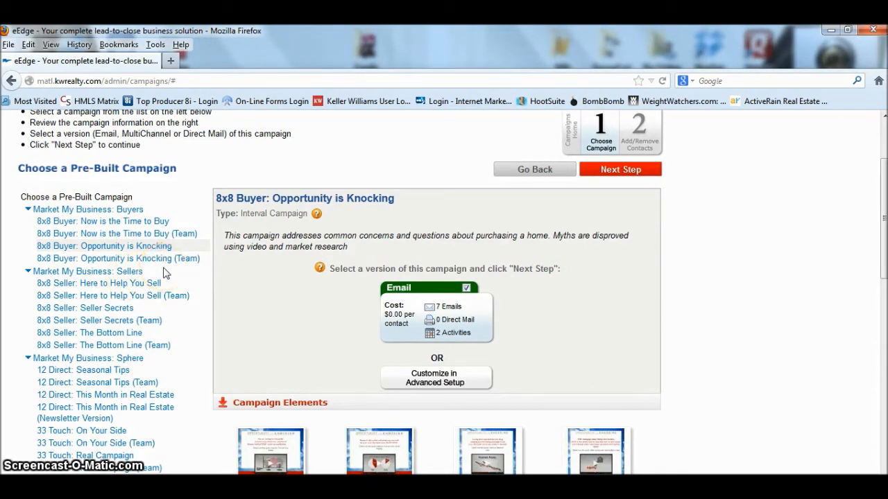
{"action": "scroll", "coordinate": [165, 273], "scroll_direction": "down", "scroll_amount": 3}
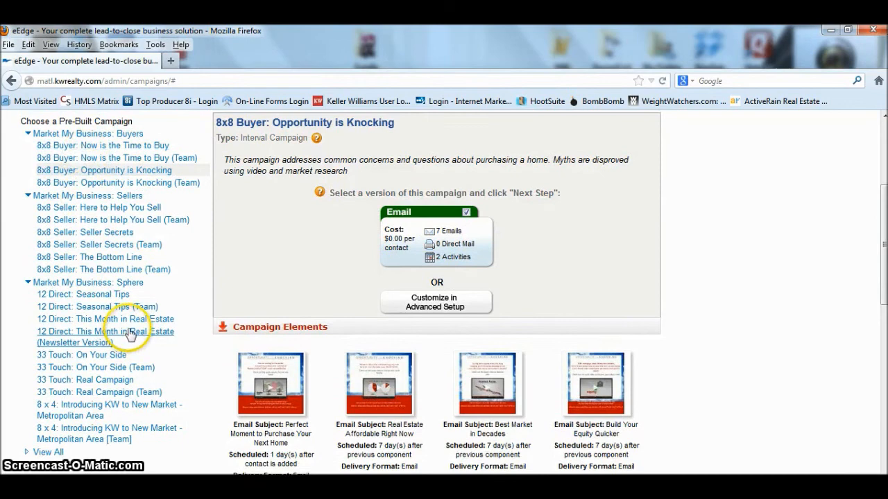
{"action": "scroll", "coordinate": [208, 343], "scroll_direction": "up", "scroll_amount": 2}
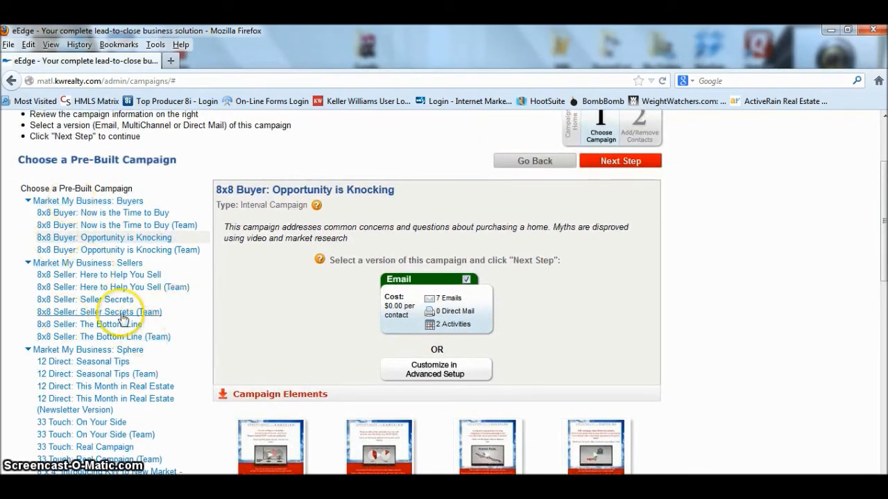
{"action": "left_click", "coordinate": [28, 263]}
{"action": "left_click", "coordinate": [27, 275]}
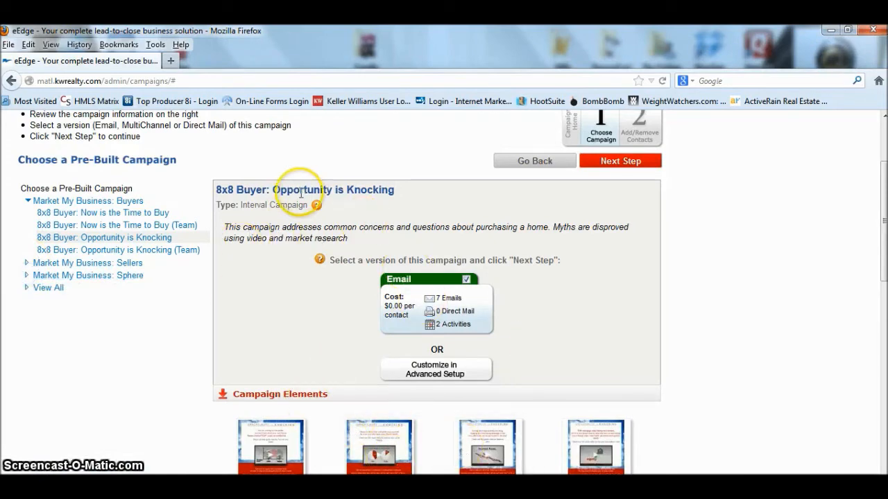
- Review the scheduled emails and follow-up call activity of "8x8 Buyer: Opportunity is Knocking" and continue to adding contacts
{"action": "scroll", "coordinate": [319, 326], "scroll_direction": "down", "scroll_amount": 3}
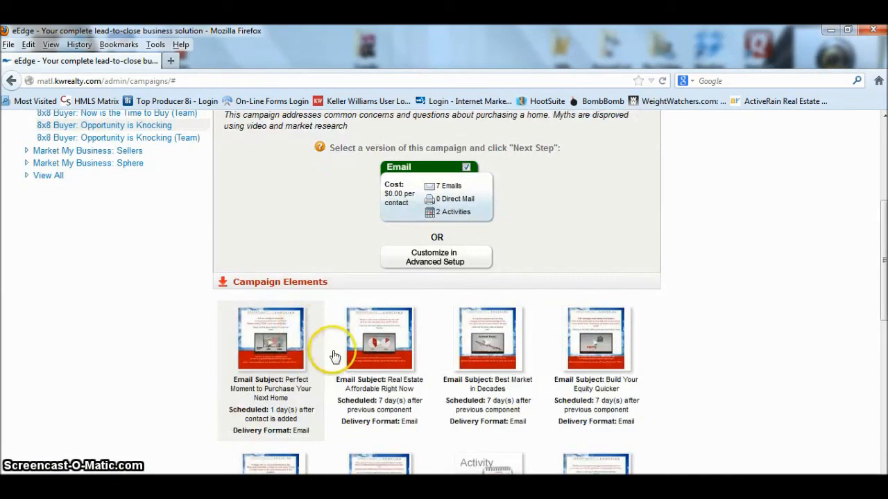
{"action": "scroll", "coordinate": [334, 356], "scroll_direction": "down", "scroll_amount": 1}
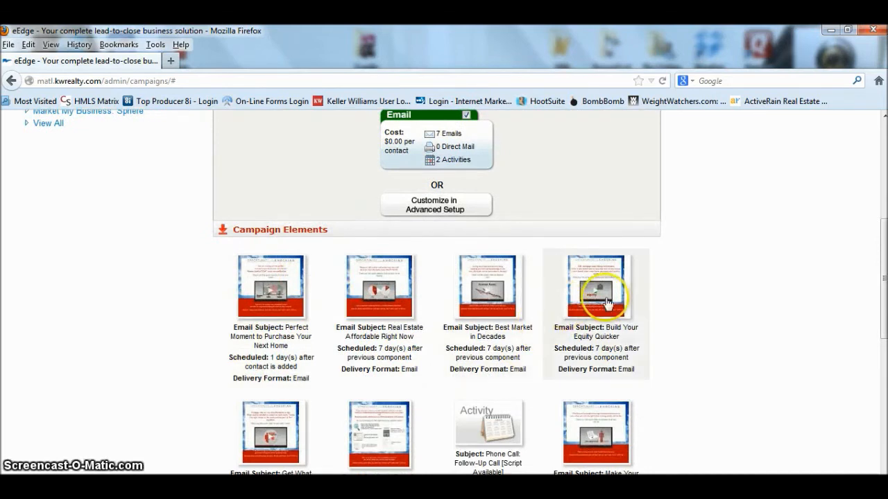
{"action": "scroll", "coordinate": [430, 198], "scroll_direction": "up", "scroll_amount": 2}
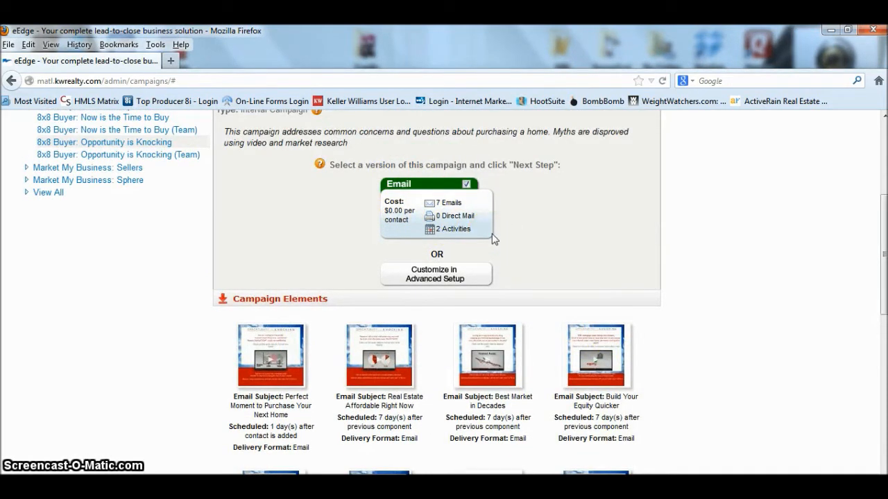
{"action": "scroll", "coordinate": [569, 244], "scroll_direction": "up", "scroll_amount": 2}
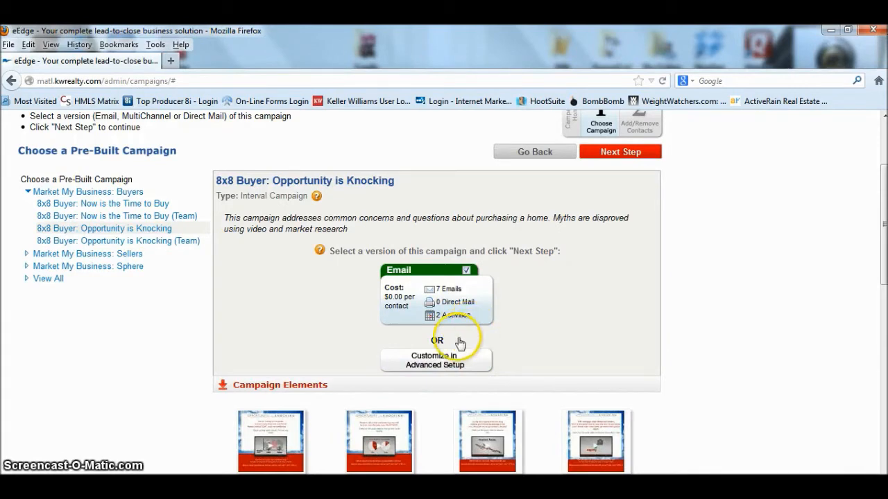
{"action": "scroll", "coordinate": [675, 368], "scroll_direction": "down", "scroll_amount": 3}
{"action": "scroll", "coordinate": [188, 267], "scroll_direction": "up", "scroll_amount": 3}
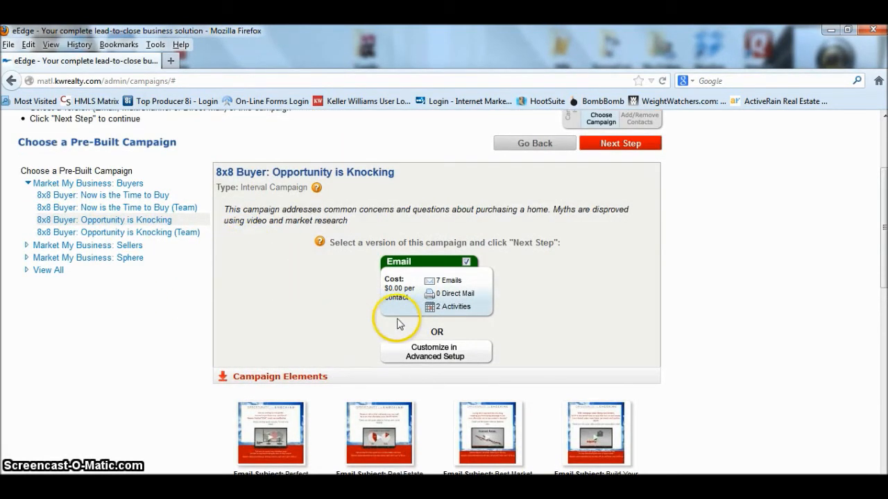
{"action": "scroll", "coordinate": [561, 258], "scroll_direction": "down", "scroll_amount": 4}
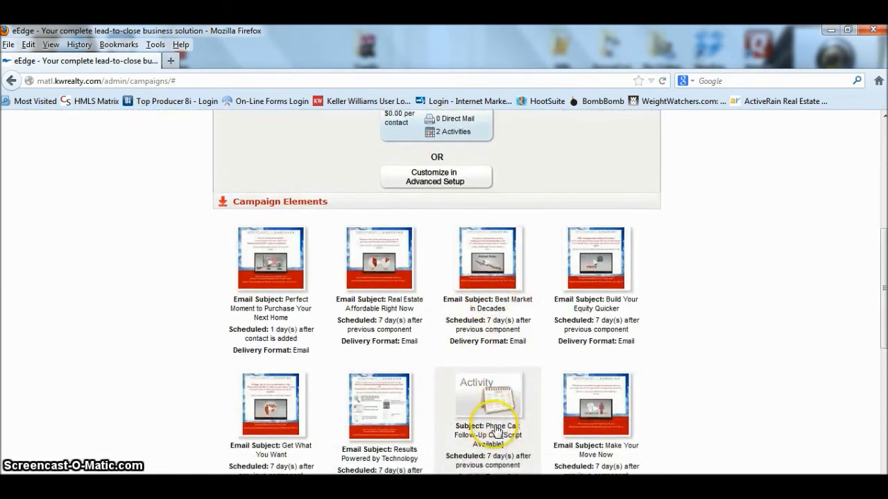
{"action": "scroll", "coordinate": [496, 432], "scroll_direction": "down", "scroll_amount": 1}
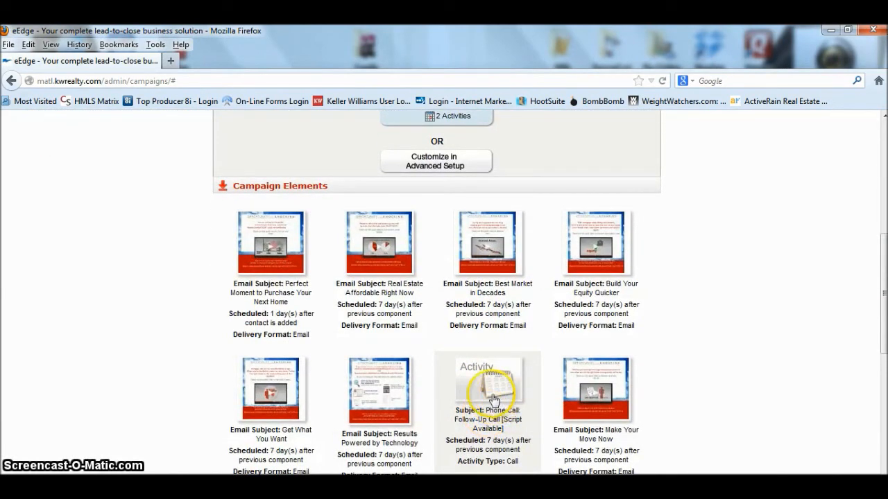
{"action": "scroll", "coordinate": [634, 247], "scroll_direction": "up", "scroll_amount": 5}
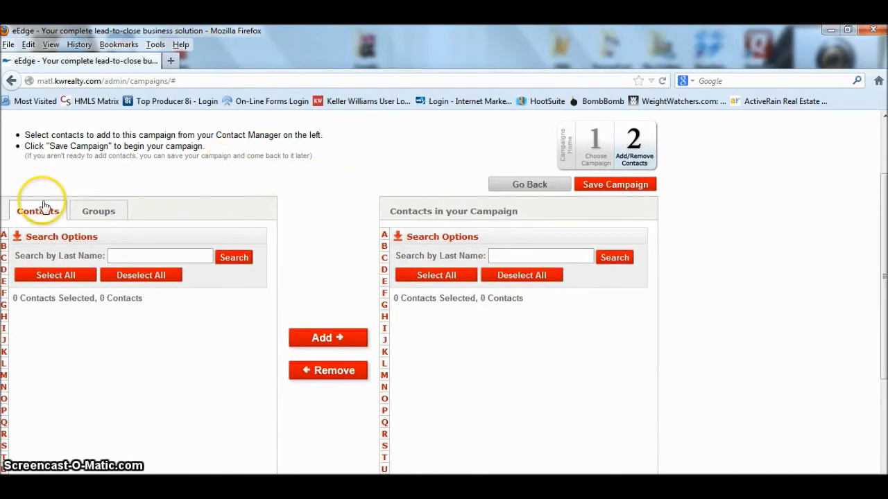
- Search the available contacts for the test contact's last name
{"action": "scroll", "coordinate": [347, 168], "scroll_direction": "down", "scroll_amount": 2}
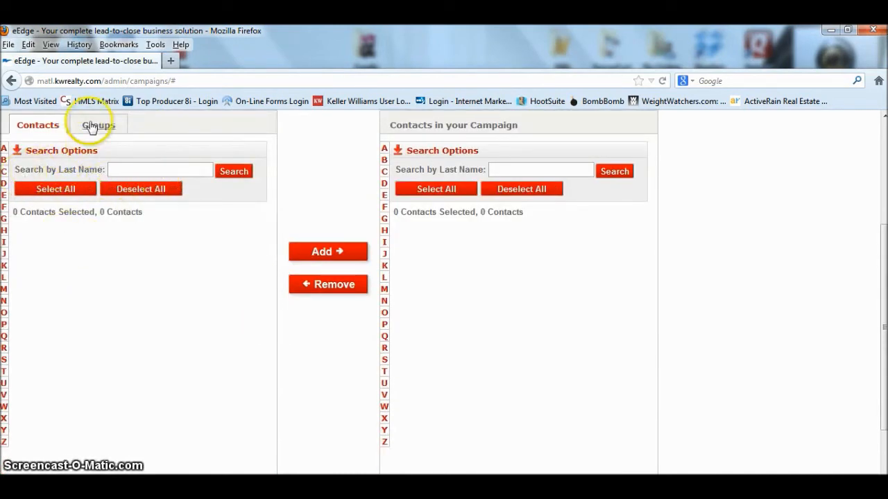
{"action": "scroll", "coordinate": [221, 179], "scroll_direction": "up", "scroll_amount": 2}
{"action": "scroll", "coordinate": [378, 172], "scroll_direction": "up", "scroll_amount": 1}
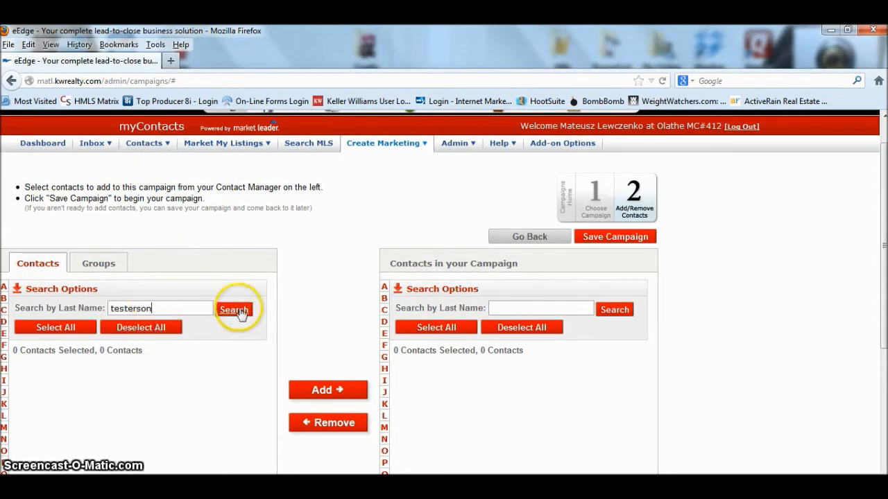
{"action": "scroll", "coordinate": [329, 281], "scroll_direction": "down", "scroll_amount": 2}
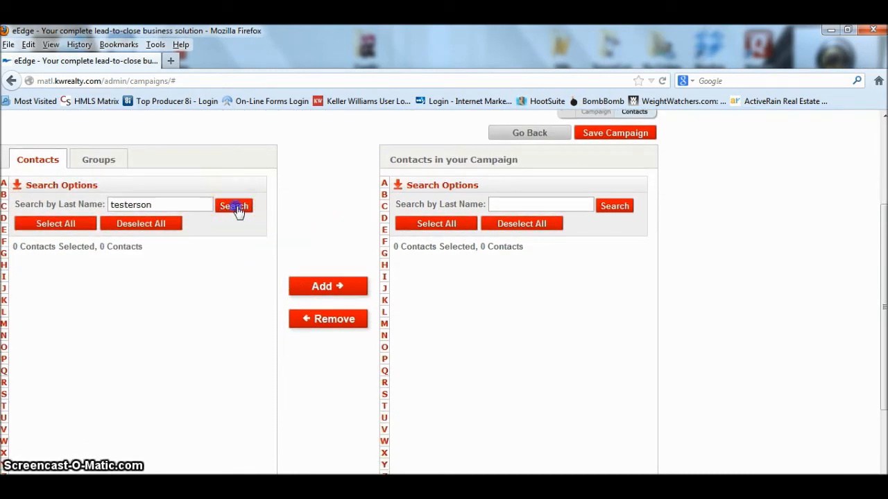
- Check the contact groups available for adding to the campaign
{"action": "left_click", "coordinate": [100, 161]}
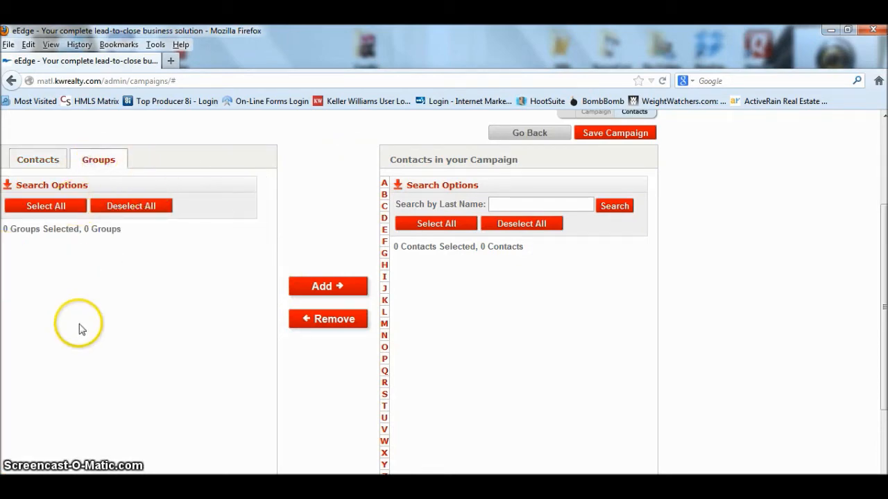
{"action": "scroll", "coordinate": [139, 416], "scroll_direction": "up", "scroll_amount": 3}
{"action": "scroll", "coordinate": [186, 391], "scroll_direction": "down", "scroll_amount": 5}
{"action": "scroll", "coordinate": [185, 365], "scroll_direction": "up", "scroll_amount": 1}
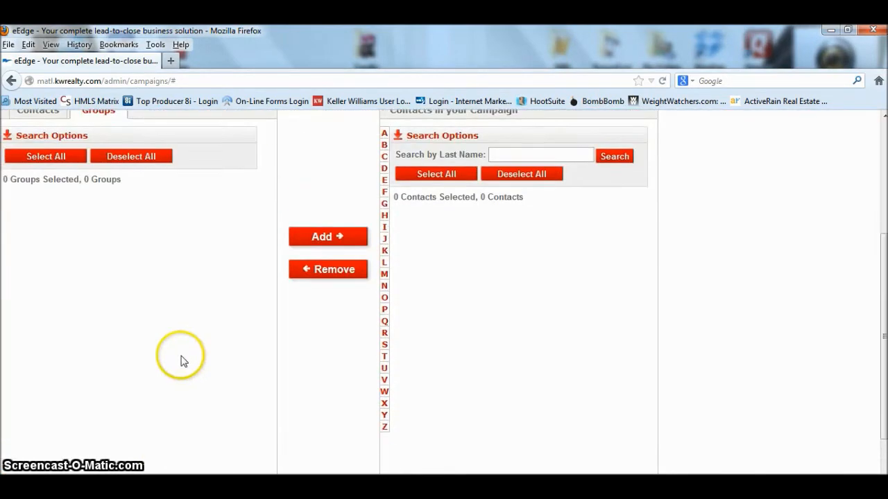
{"action": "scroll", "coordinate": [177, 354], "scroll_direction": "down", "scroll_amount": 1}
{"action": "scroll", "coordinate": [123, 371], "scroll_direction": "up", "scroll_amount": 4}
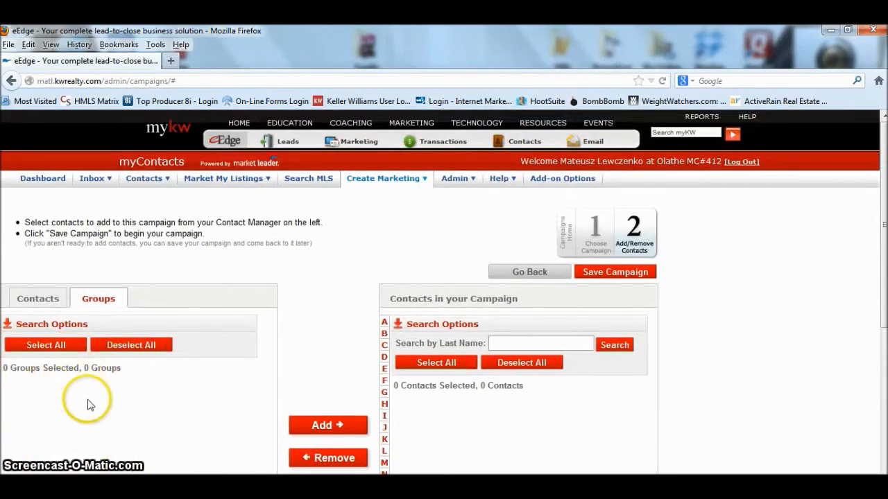
{"action": "scroll", "coordinate": [76, 388], "scroll_direction": "down", "scroll_amount": 3}
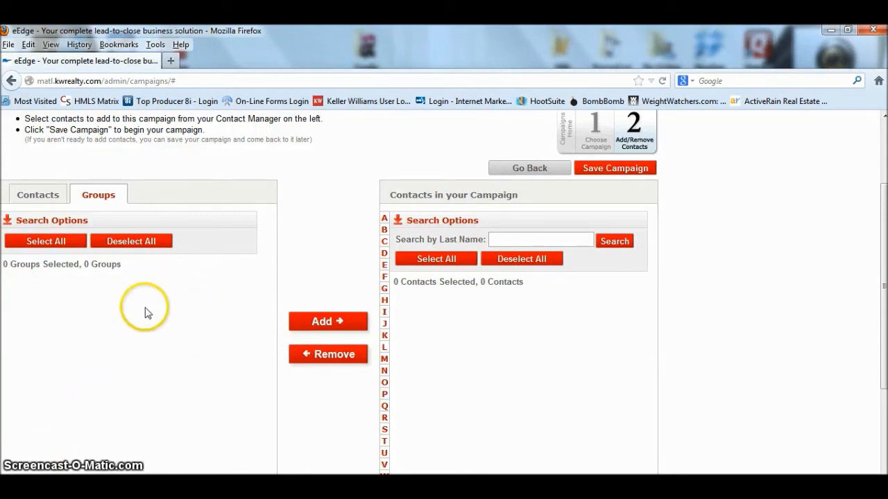
- Switch from groups to individual contacts, go back to campaign selection and choose "8x8 Buyer: Opportunity is Knocking" under Buyers again
{"action": "left_click", "coordinate": [32, 195]}
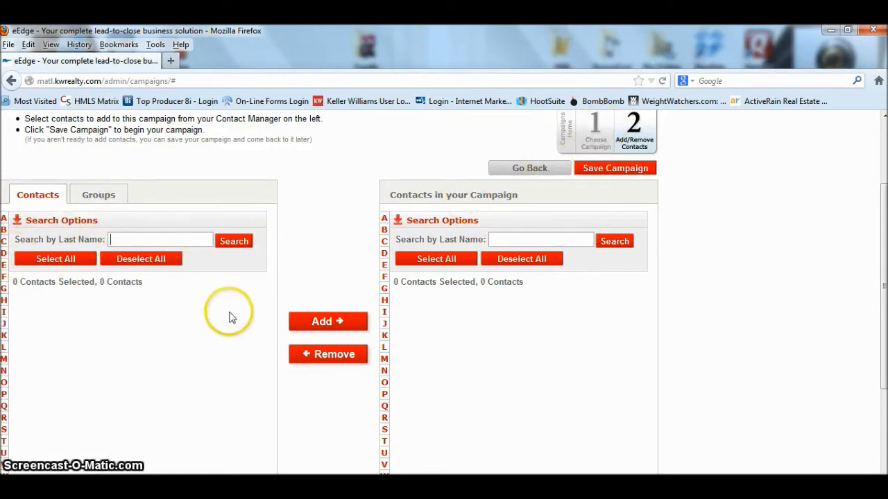
{"action": "left_click", "coordinate": [11, 80]}
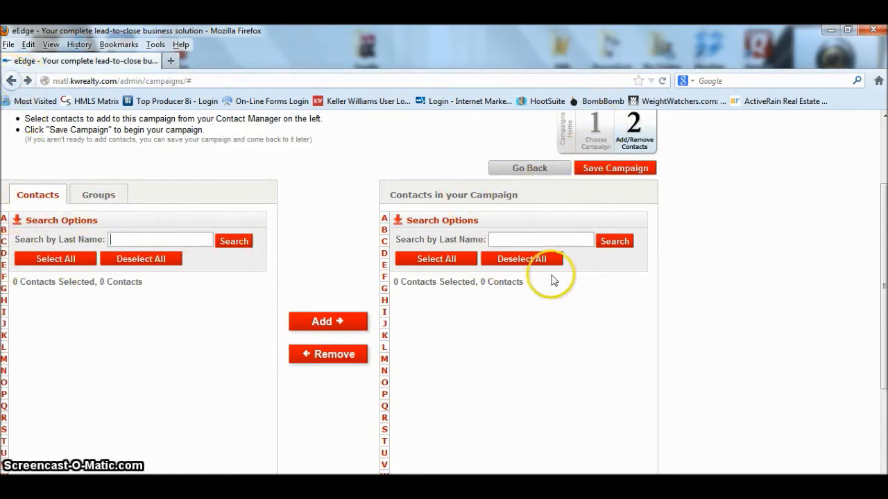
{"action": "left_click", "coordinate": [525, 167]}
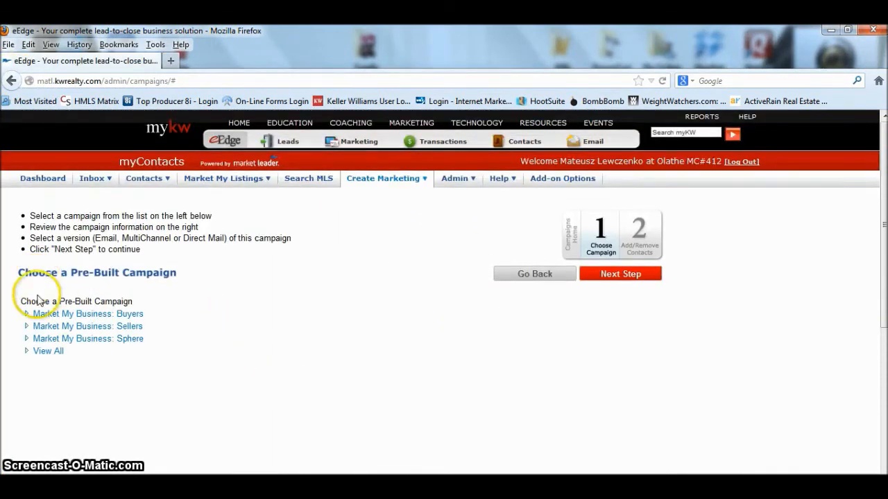
{"action": "left_click", "coordinate": [91, 316]}
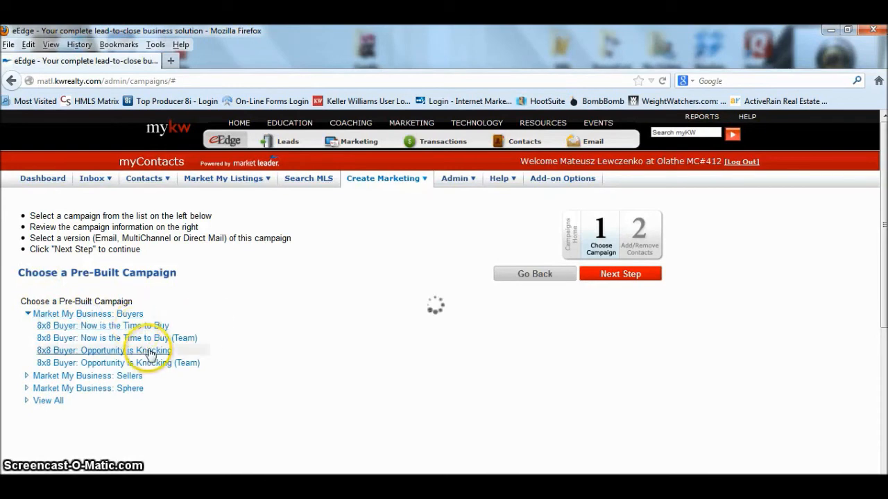
{"action": "scroll", "coordinate": [471, 333], "scroll_direction": "down", "scroll_amount": 3}
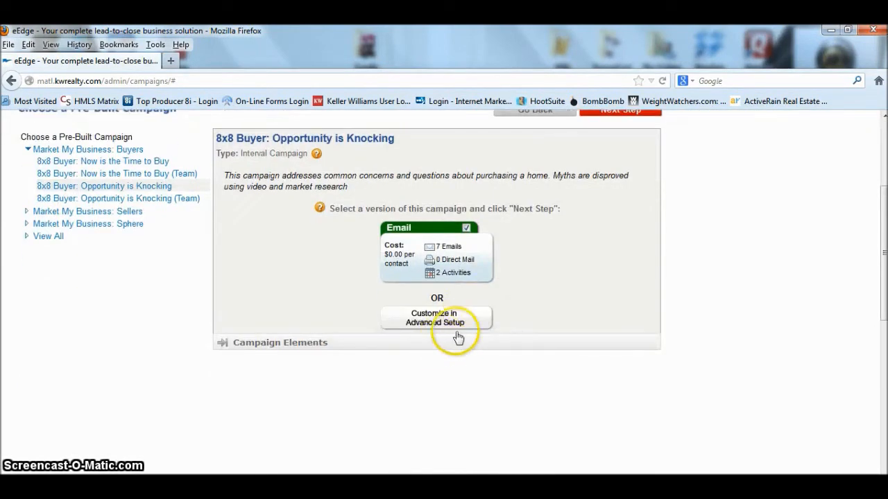
- Continue to adding contacts for the campaign and search the available contacts by the test contact's last name
{"action": "scroll", "coordinate": [527, 312], "scroll_direction": "up", "scroll_amount": 2}
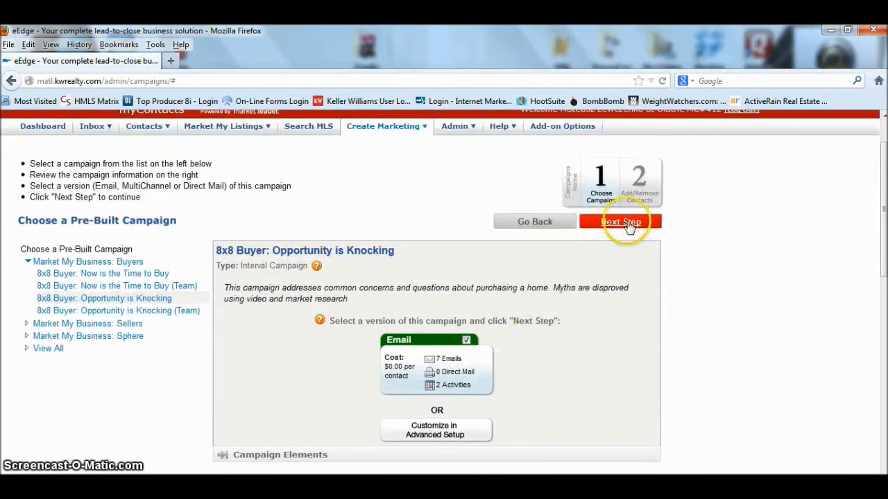
{"action": "left_click", "coordinate": [629, 224]}
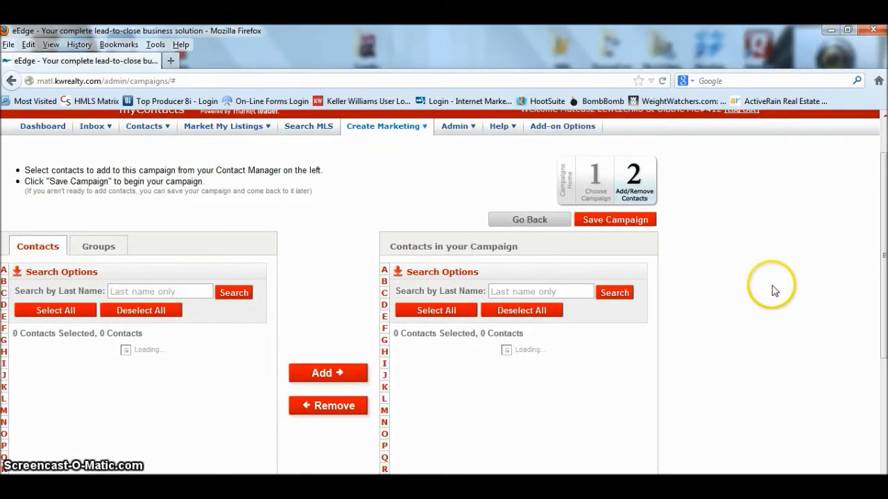
{"action": "scroll", "coordinate": [776, 290], "scroll_direction": "down", "scroll_amount": 5}
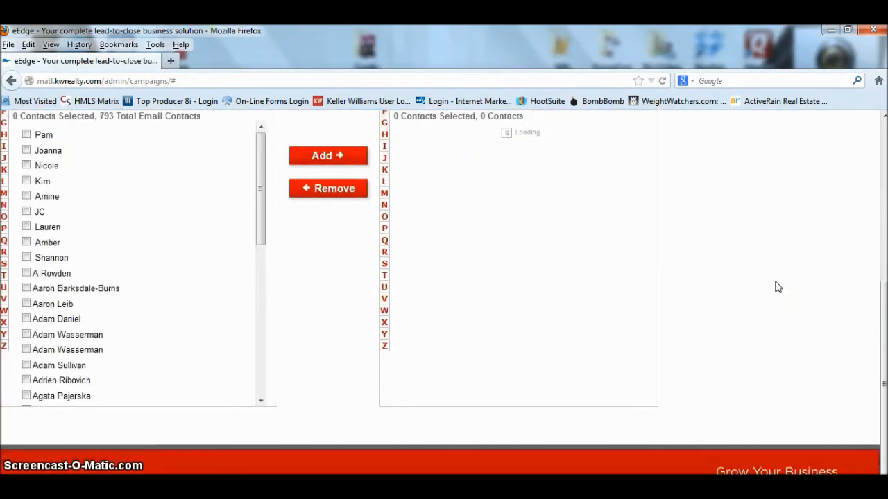
{"action": "left_click", "coordinate": [153, 170]}
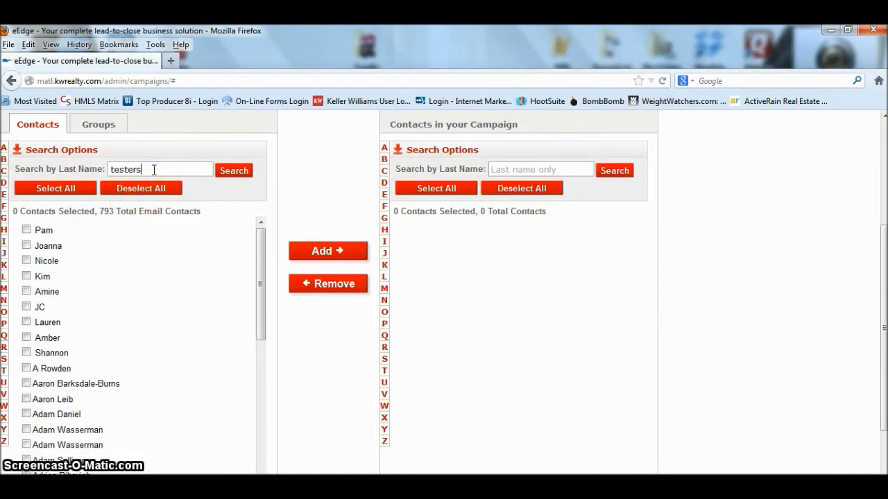
{"action": "left_click", "coordinate": [236, 171]}
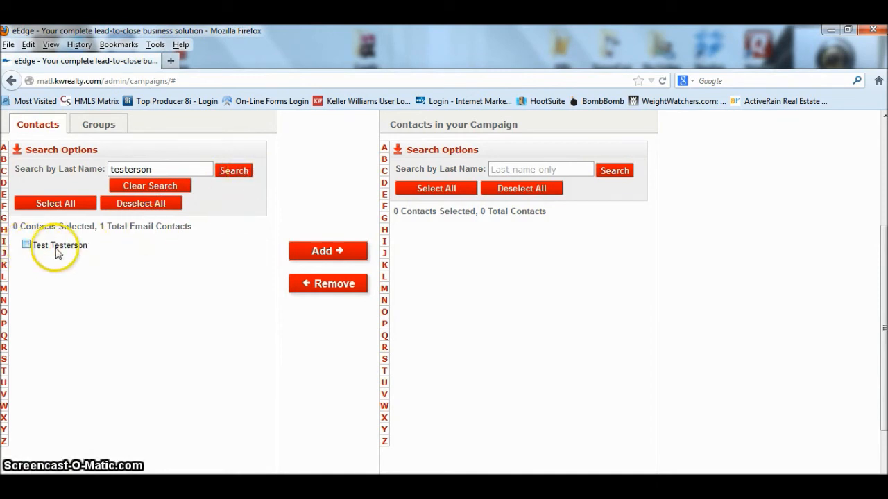
- Add the test contact to the campaign, approving all campaign elements to be sent to the selected contact
{"action": "left_click", "coordinate": [313, 250]}
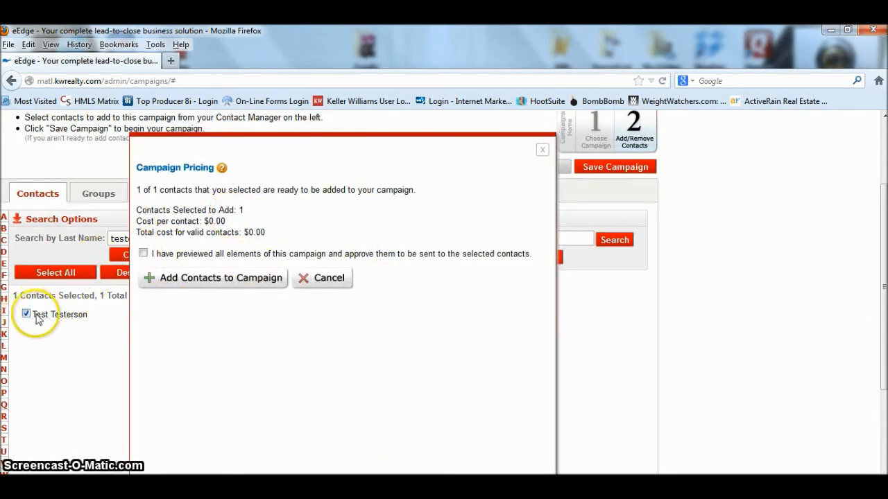
{"action": "left_click", "coordinate": [541, 150]}
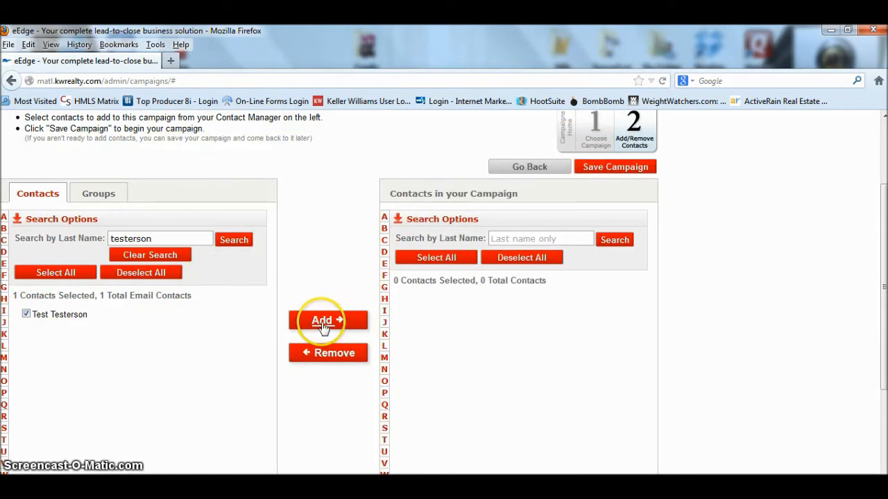
{"action": "left_click", "coordinate": [356, 318]}
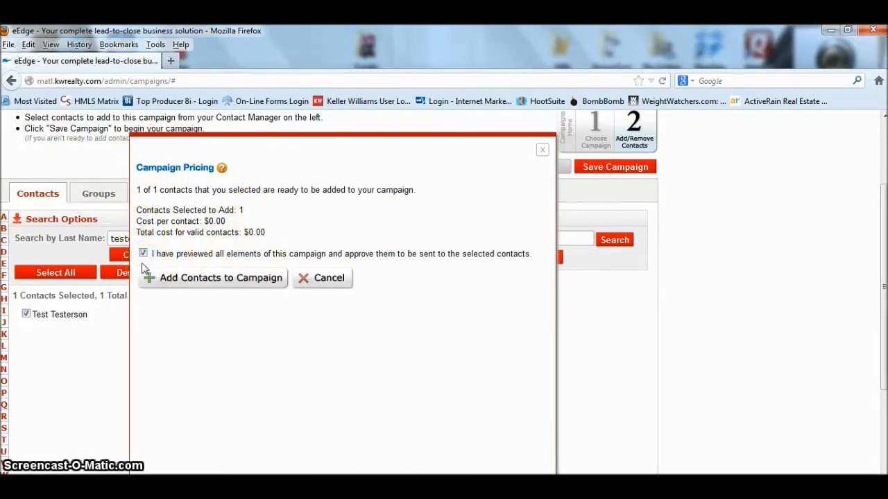
{"action": "left_click", "coordinate": [216, 279]}
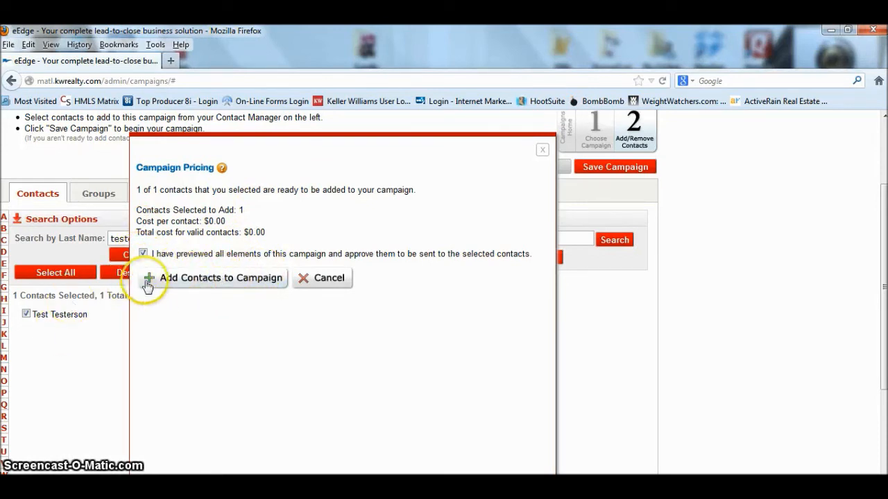
{"action": "left_click", "coordinate": [216, 279]}
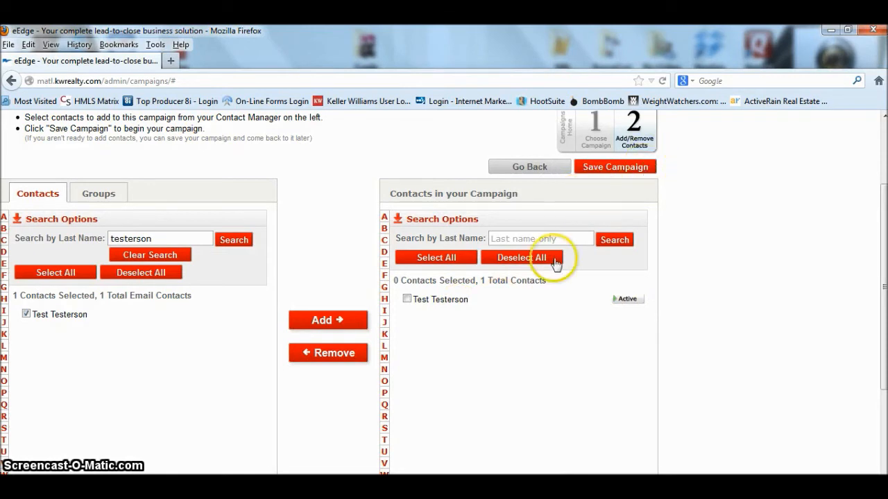
- Check the contact groups available for the campaign and save the campaign
{"action": "left_click", "coordinate": [100, 195]}
{"action": "scroll", "coordinate": [173, 301], "scroll_direction": "down", "scroll_amount": 3}
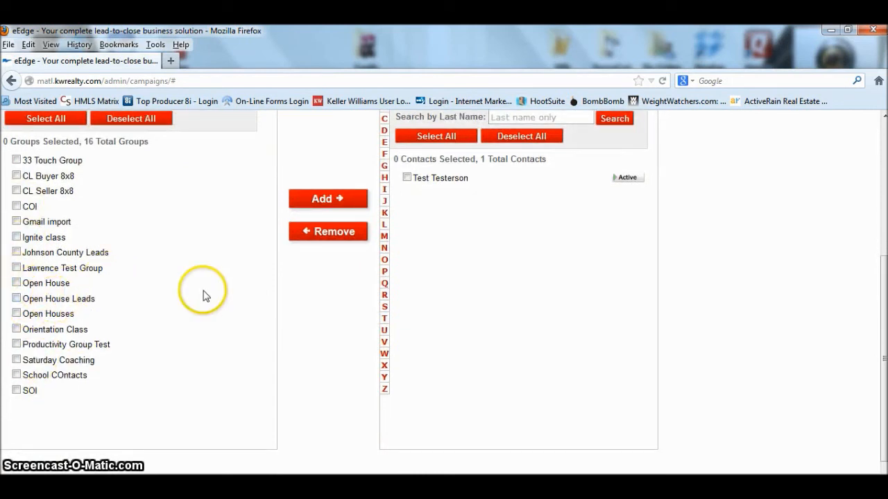
{"action": "scroll", "coordinate": [204, 294], "scroll_direction": "up", "scroll_amount": 1}
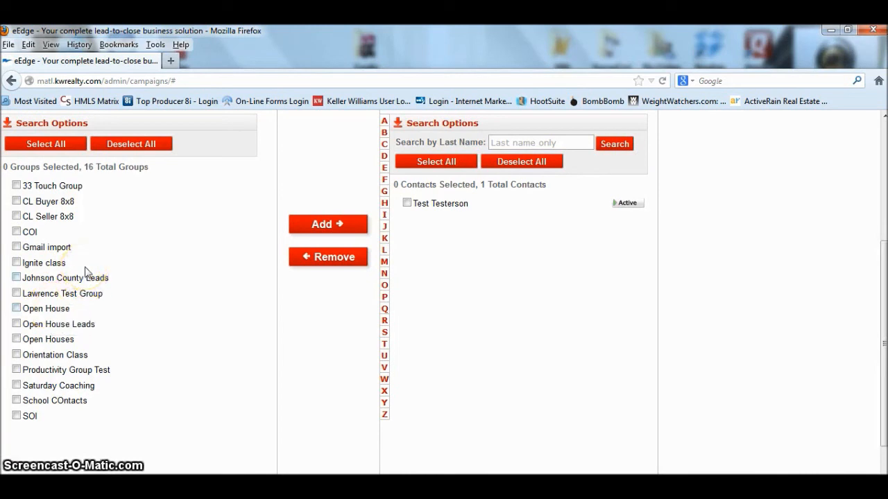
{"action": "scroll", "coordinate": [87, 272], "scroll_direction": "up", "scroll_amount": 3}
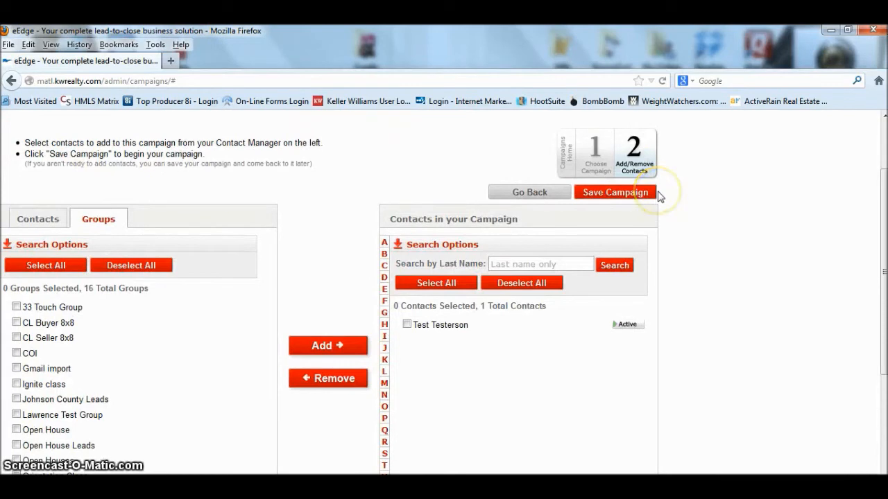
{"action": "left_click", "coordinate": [617, 196]}
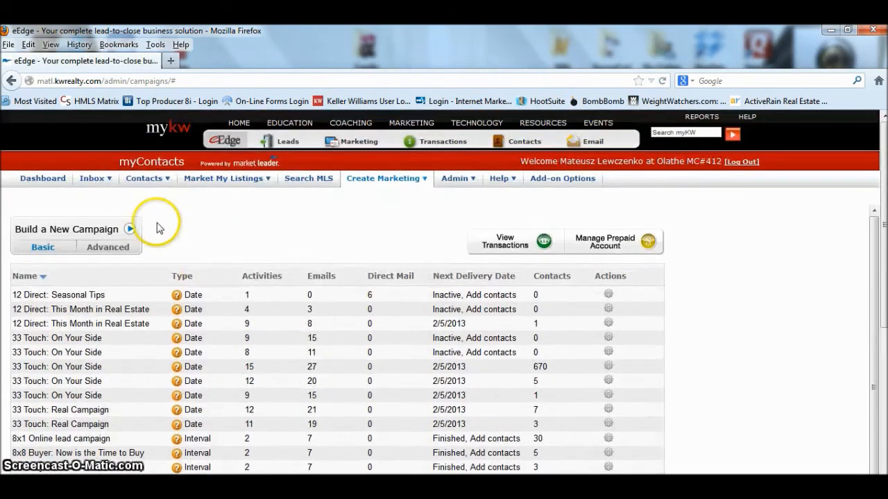
- Search all contacts for the name "test" and open the test contact's record
{"action": "left_click", "coordinate": [144, 179]}
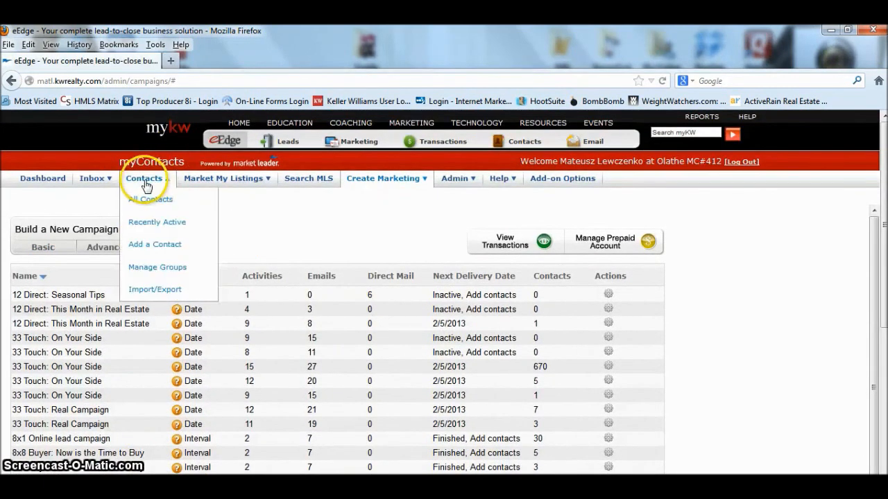
{"action": "left_click", "coordinate": [149, 201]}
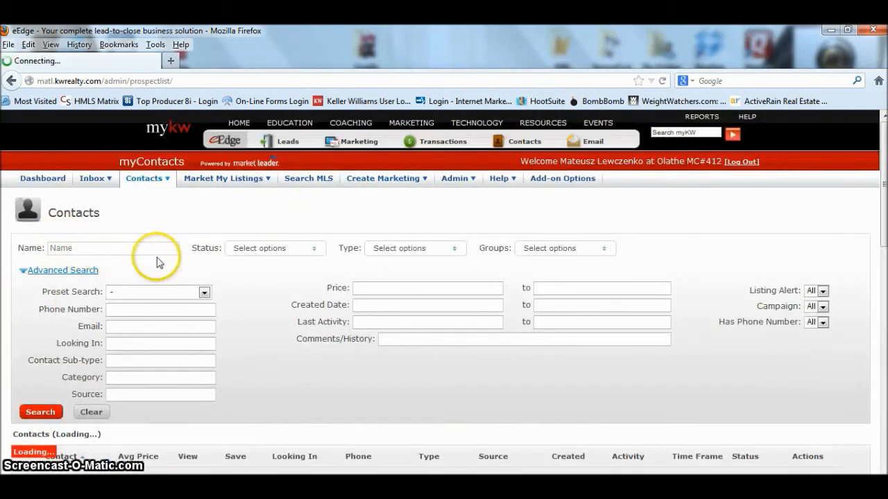
{"action": "left_click", "coordinate": [106, 251]}
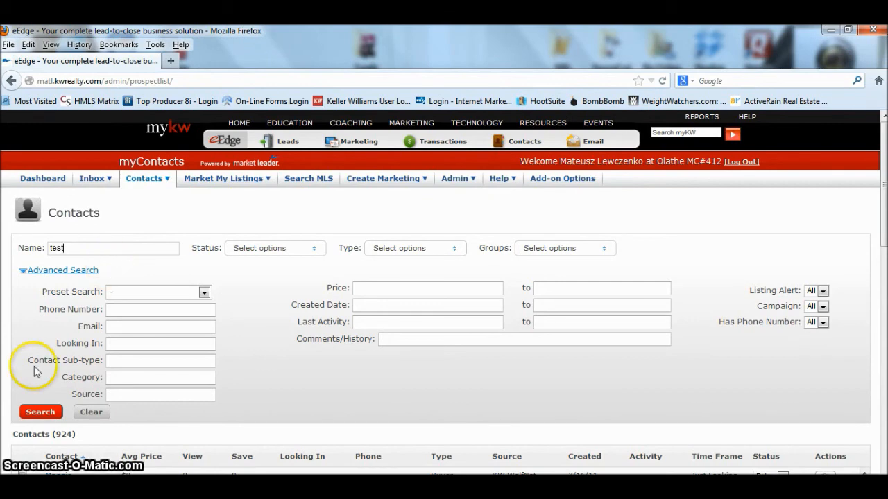
{"action": "left_click", "coordinate": [39, 411]}
{"action": "scroll", "coordinate": [179, 297], "scroll_direction": "down", "scroll_amount": 5}
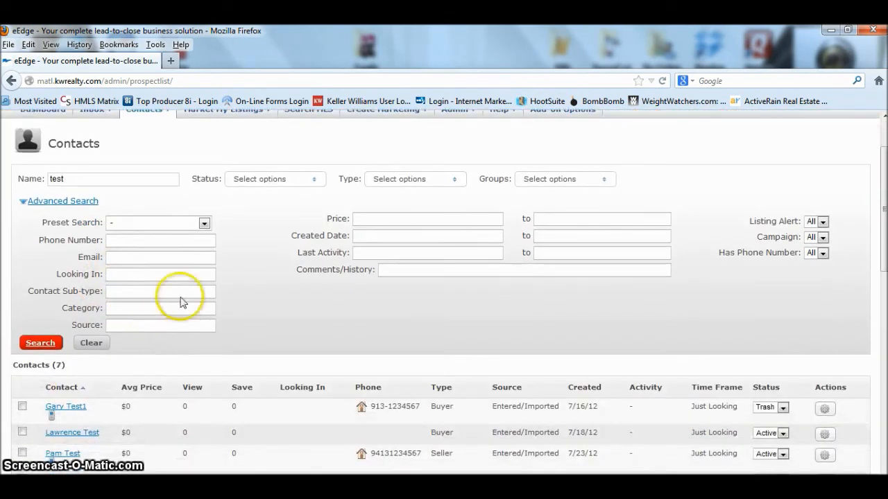
{"action": "scroll", "coordinate": [204, 283], "scroll_direction": "down", "scroll_amount": 1}
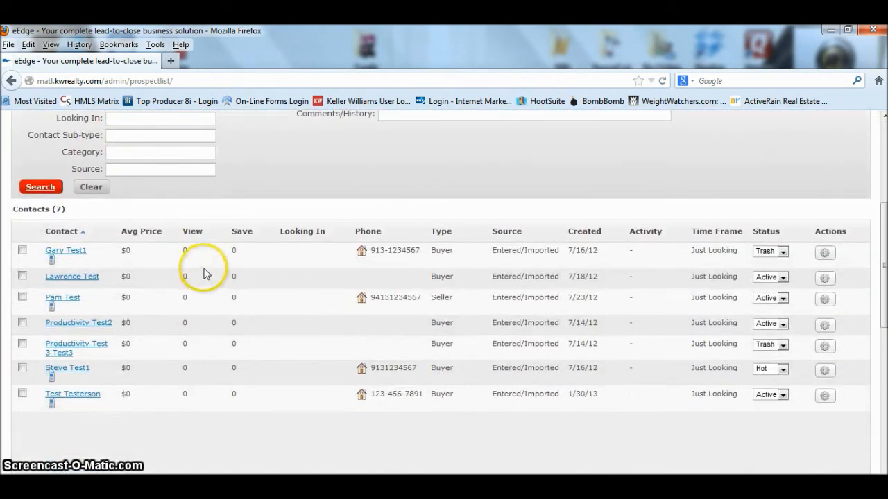
{"action": "left_click", "coordinate": [80, 395]}
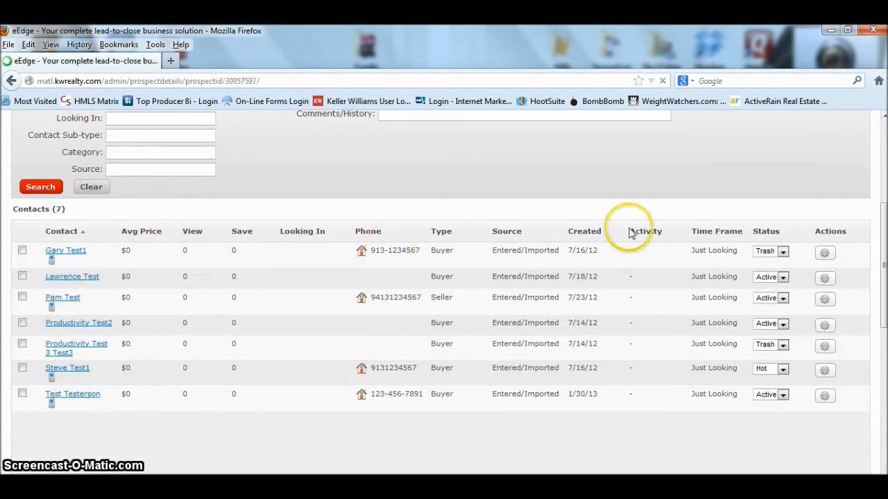
- Go through the test contact's details down to the comments and collapse the Comments section
{"action": "scroll", "coordinate": [316, 326], "scroll_direction": "down", "scroll_amount": 5}
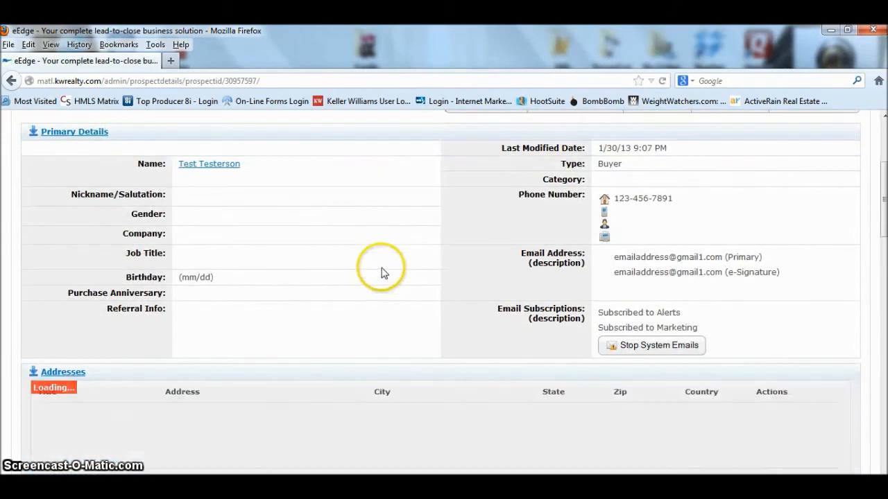
{"action": "scroll", "coordinate": [372, 255], "scroll_direction": "down", "scroll_amount": 4}
{"action": "scroll", "coordinate": [119, 257], "scroll_direction": "down", "scroll_amount": 10}
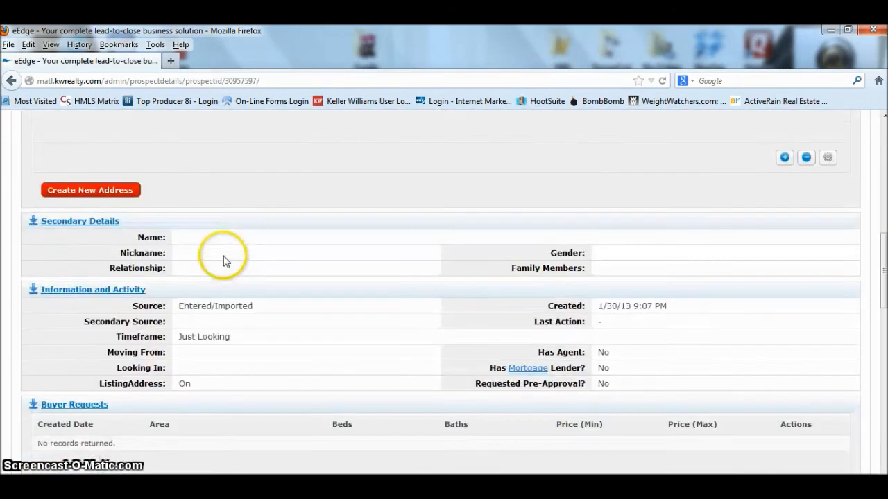
{"action": "scroll", "coordinate": [300, 265], "scroll_direction": "down", "scroll_amount": 4}
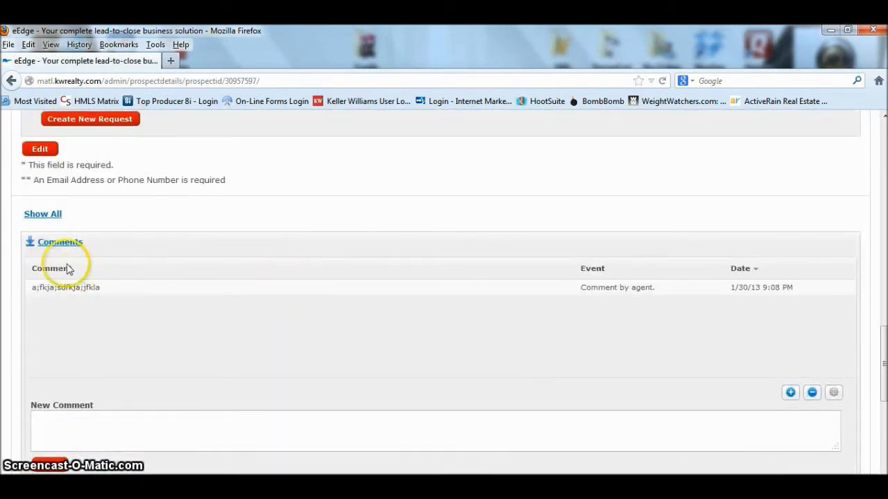
{"action": "left_click", "coordinate": [54, 244]}
{"action": "left_click", "coordinate": [54, 244]}
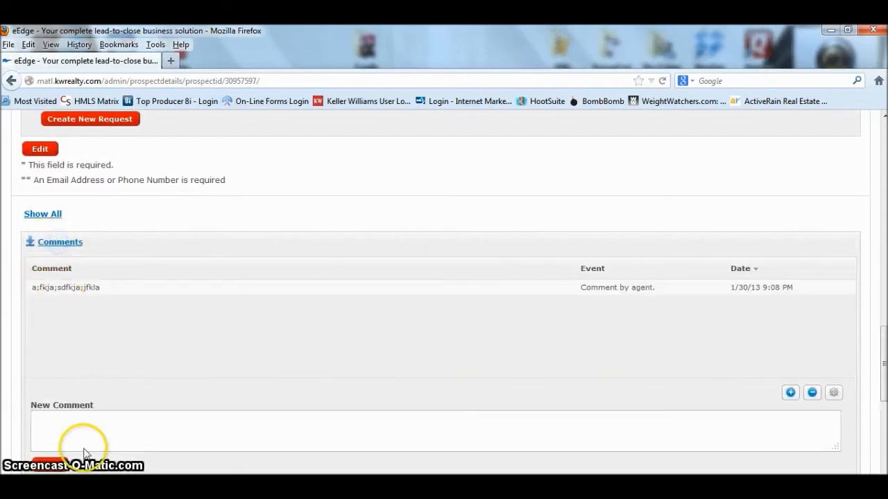
{"action": "left_click", "coordinate": [59, 241]}
- Examine the "8x8 Buyer: Opportunity is Knocking" entry in the contact's campaigns, briefly selecting and deselecting it to show the removal option
{"action": "scroll", "coordinate": [119, 295], "scroll_direction": "down", "scroll_amount": 1}
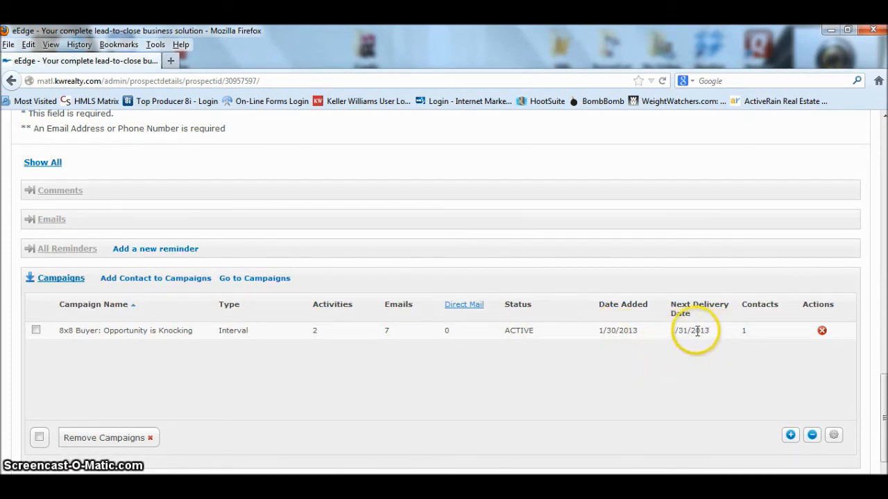
{"action": "scroll", "coordinate": [601, 321], "scroll_direction": "down", "scroll_amount": 3}
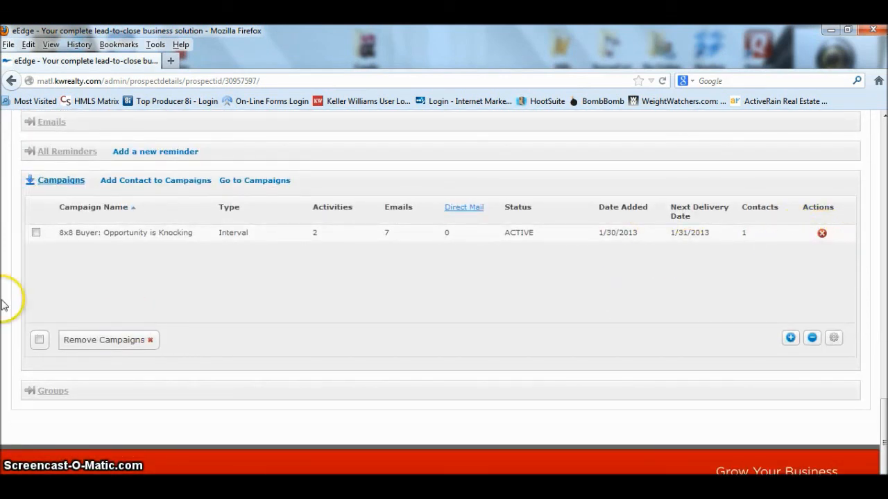
{"action": "left_click", "coordinate": [35, 233]}
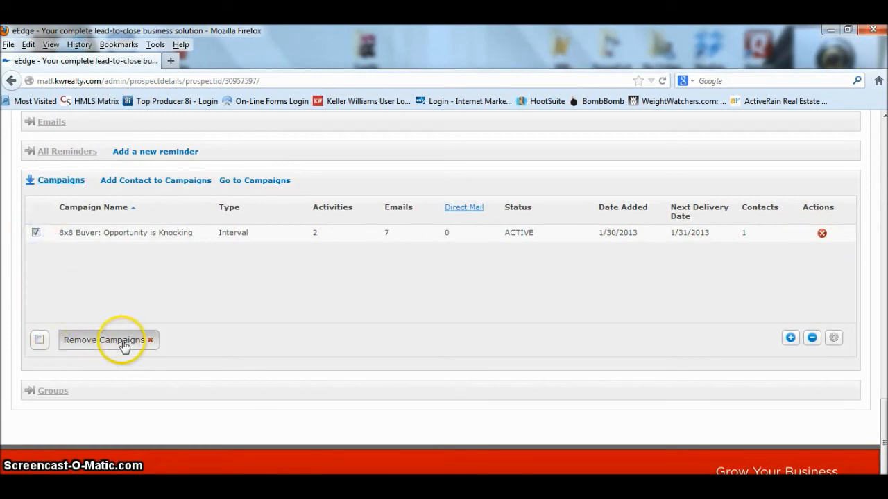
{"action": "left_click", "coordinate": [35, 233]}
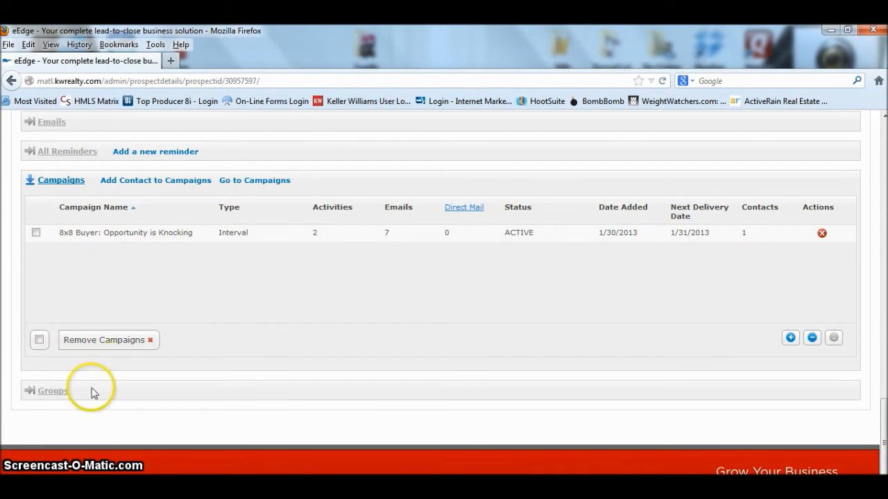
- Expand the contact's Groups section, look through the groups available for assignment and close the list without adding any
{"action": "left_click", "coordinate": [51, 390]}
{"action": "scroll", "coordinate": [345, 244], "scroll_direction": "down", "scroll_amount": 1}
{"action": "scroll", "coordinate": [346, 244], "scroll_direction": "down", "scroll_amount": 5}
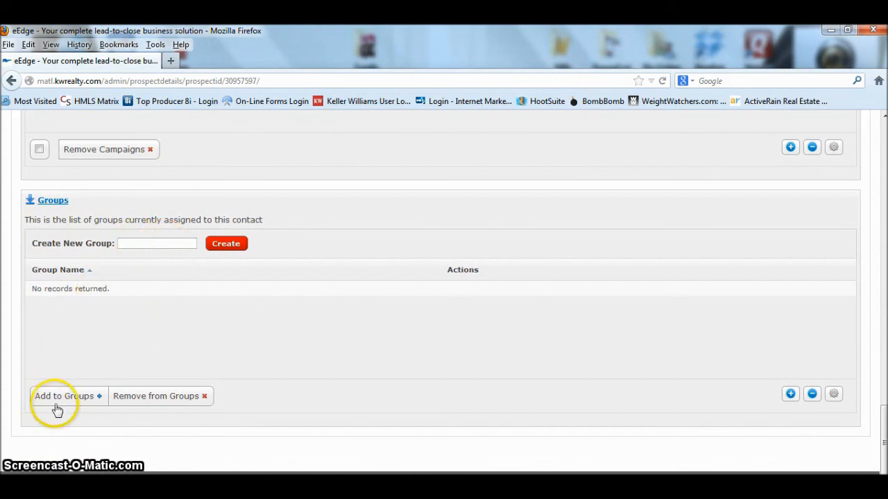
{"action": "left_click", "coordinate": [83, 396]}
{"action": "scroll", "coordinate": [129, 308], "scroll_direction": "down", "scroll_amount": 5}
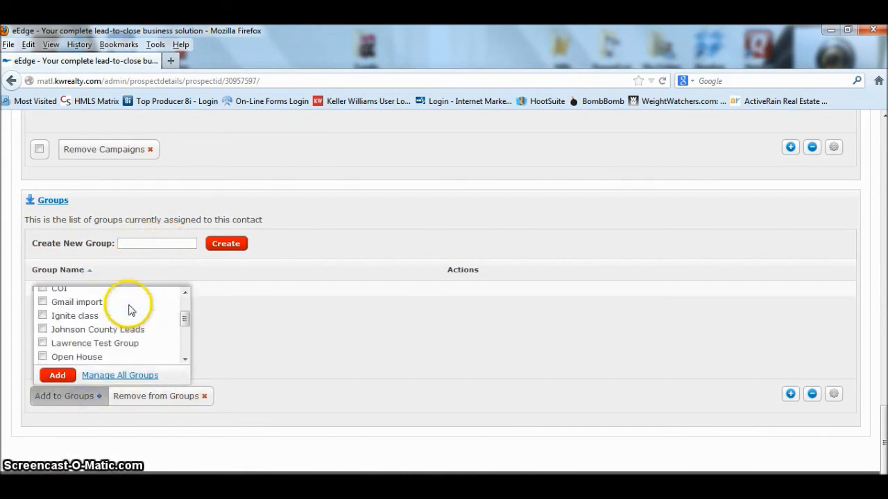
{"action": "scroll", "coordinate": [123, 326], "scroll_direction": "up", "scroll_amount": 5}
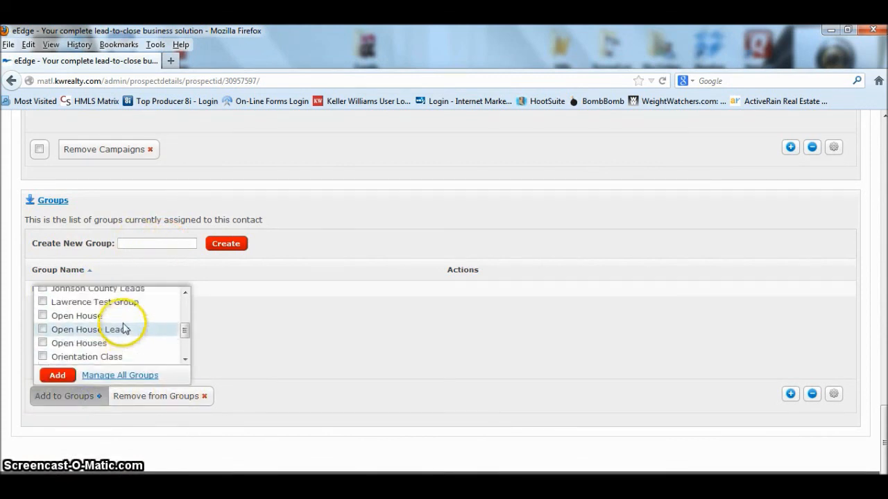
{"action": "scroll", "coordinate": [321, 399], "scroll_direction": "up", "scroll_amount": 3}
{"action": "scroll", "coordinate": [393, 307], "scroll_direction": "down", "scroll_amount": 3}
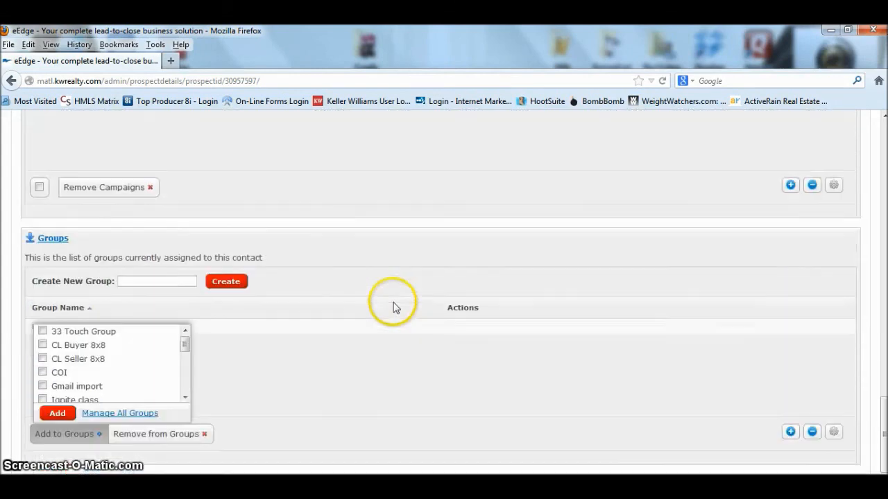
{"action": "left_click", "coordinate": [389, 322]}
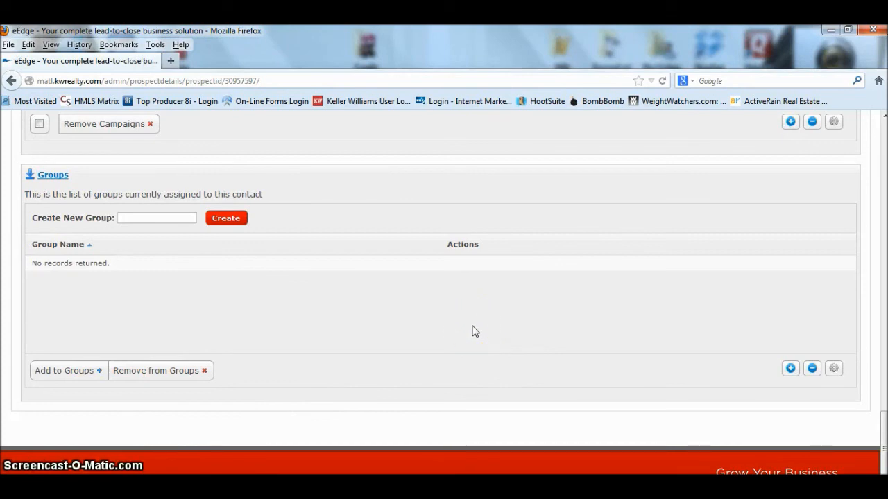
- Return to the start of the contact's record and review its primary details, addresses, secondary details and activity information
{"action": "scroll", "coordinate": [472, 331], "scroll_direction": "up", "scroll_amount": 20}
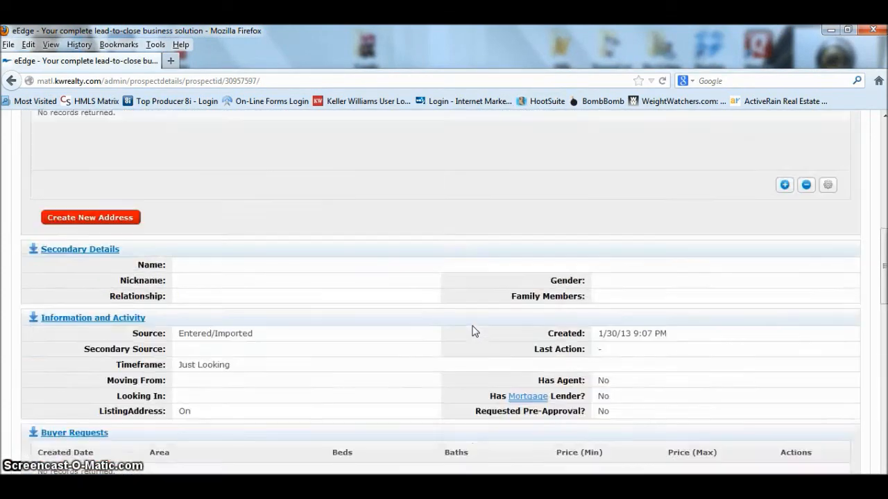
{"action": "scroll", "coordinate": [474, 330], "scroll_direction": "up", "scroll_amount": 5}
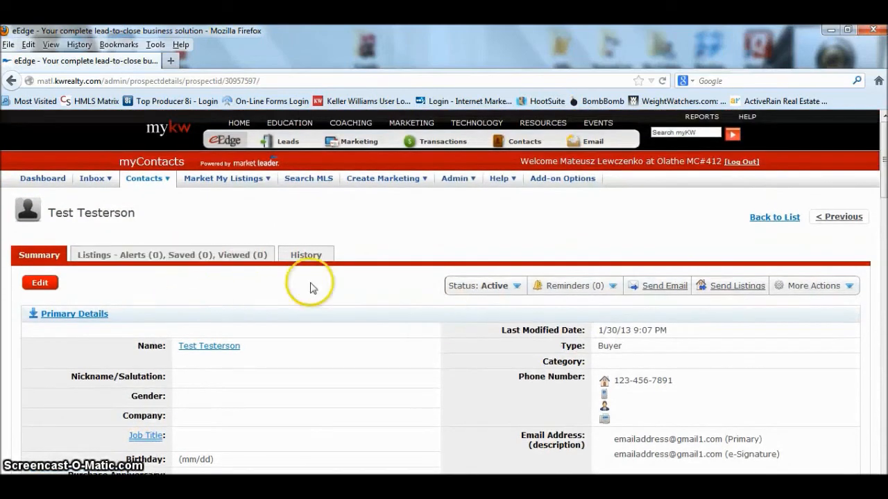
{"action": "scroll", "coordinate": [375, 328], "scroll_direction": "down", "scroll_amount": 2}
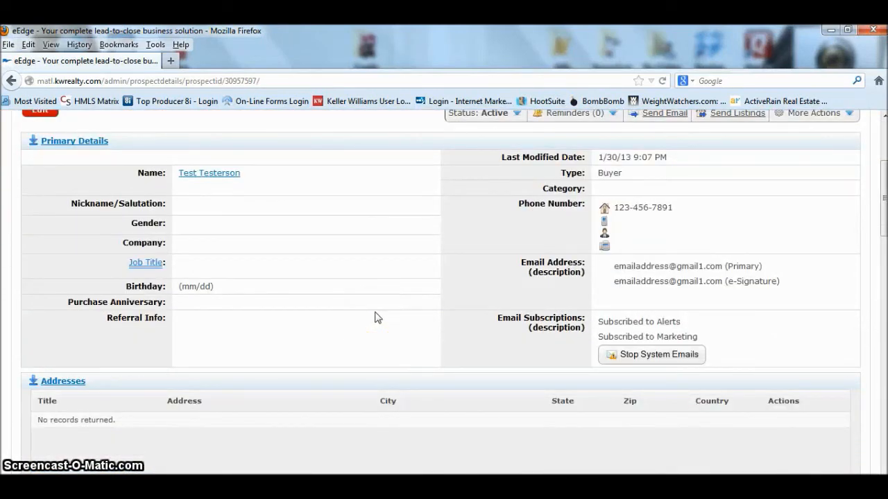
{"action": "scroll", "coordinate": [371, 317], "scroll_direction": "down", "scroll_amount": 6}
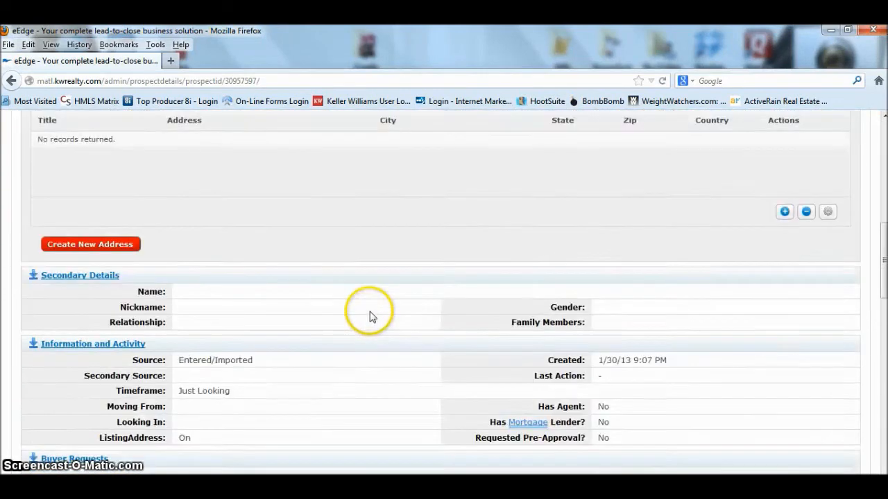